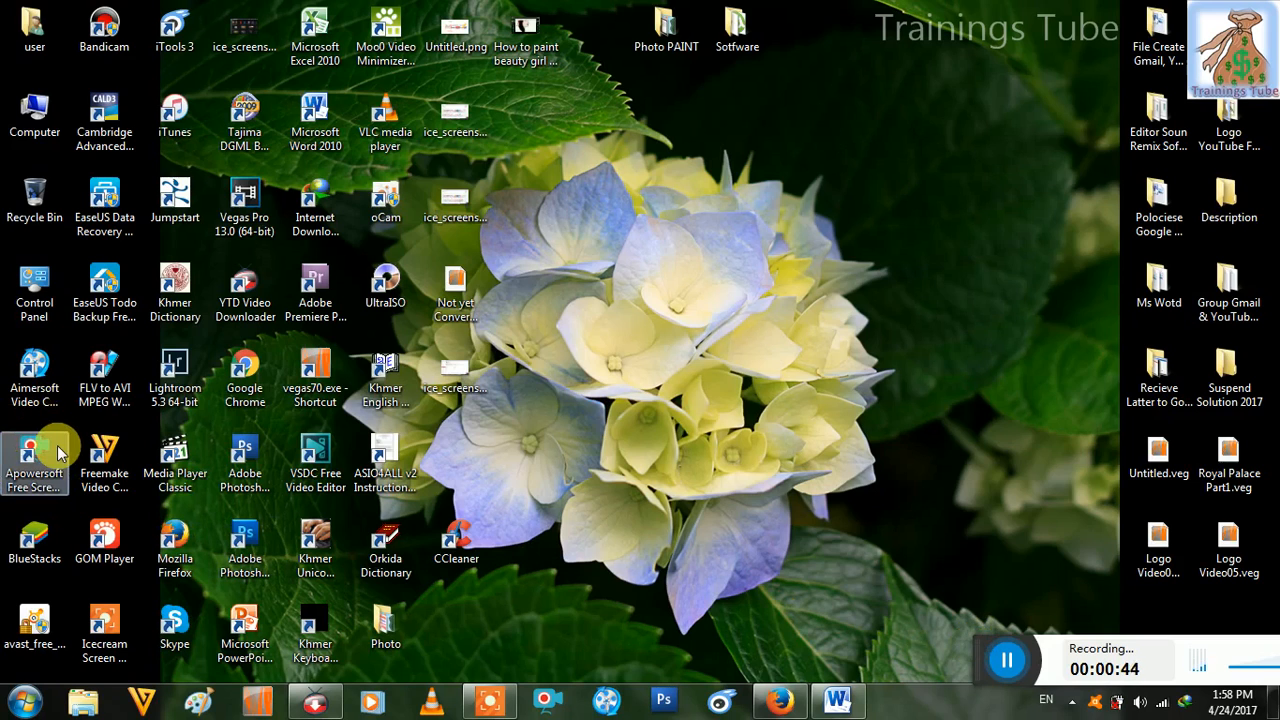
- Bring up the finished Apowersoft screen recording and export it to the video editor for editing
left_click(50, 500)
left_click(51, 499)
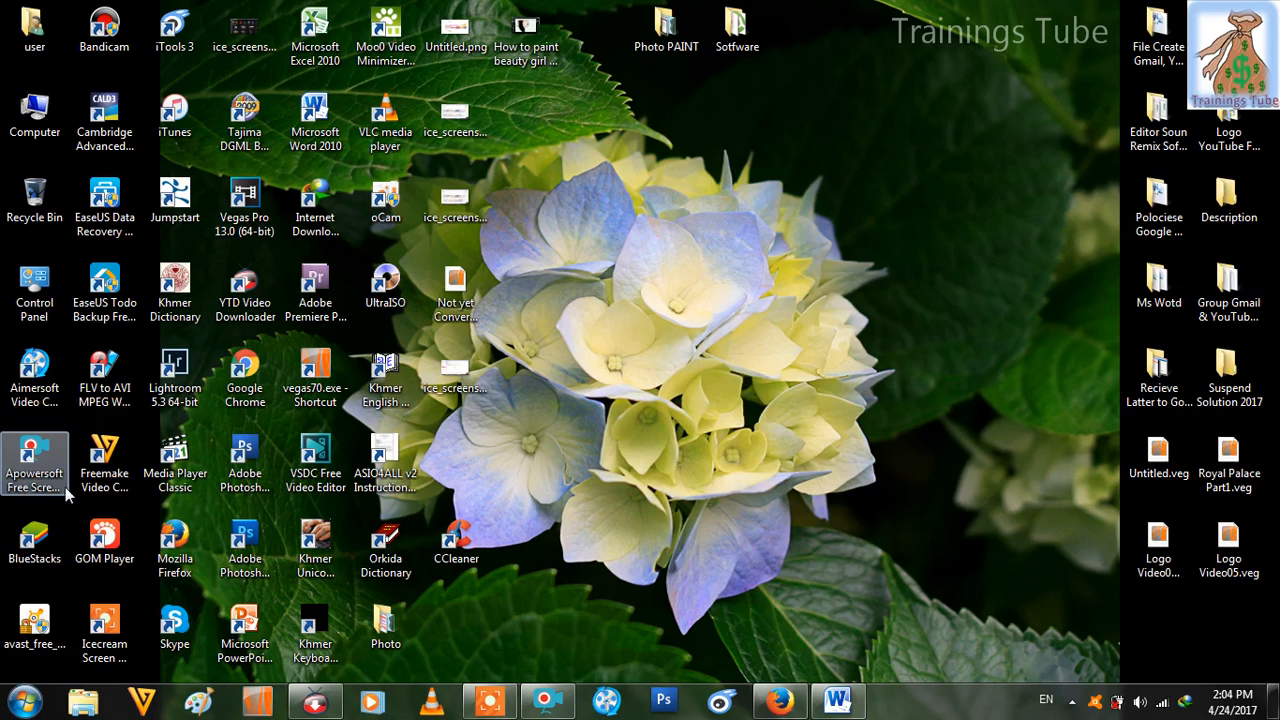
mouse_move(548, 707)
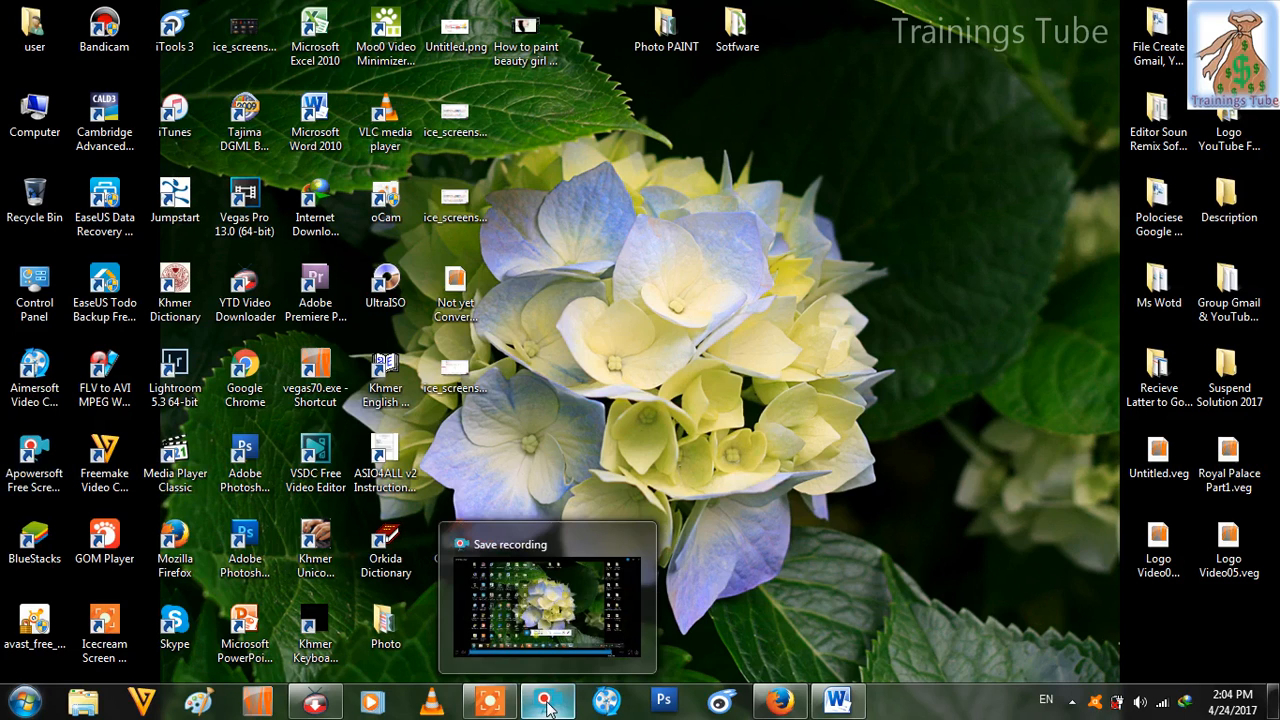
left_click(548, 707)
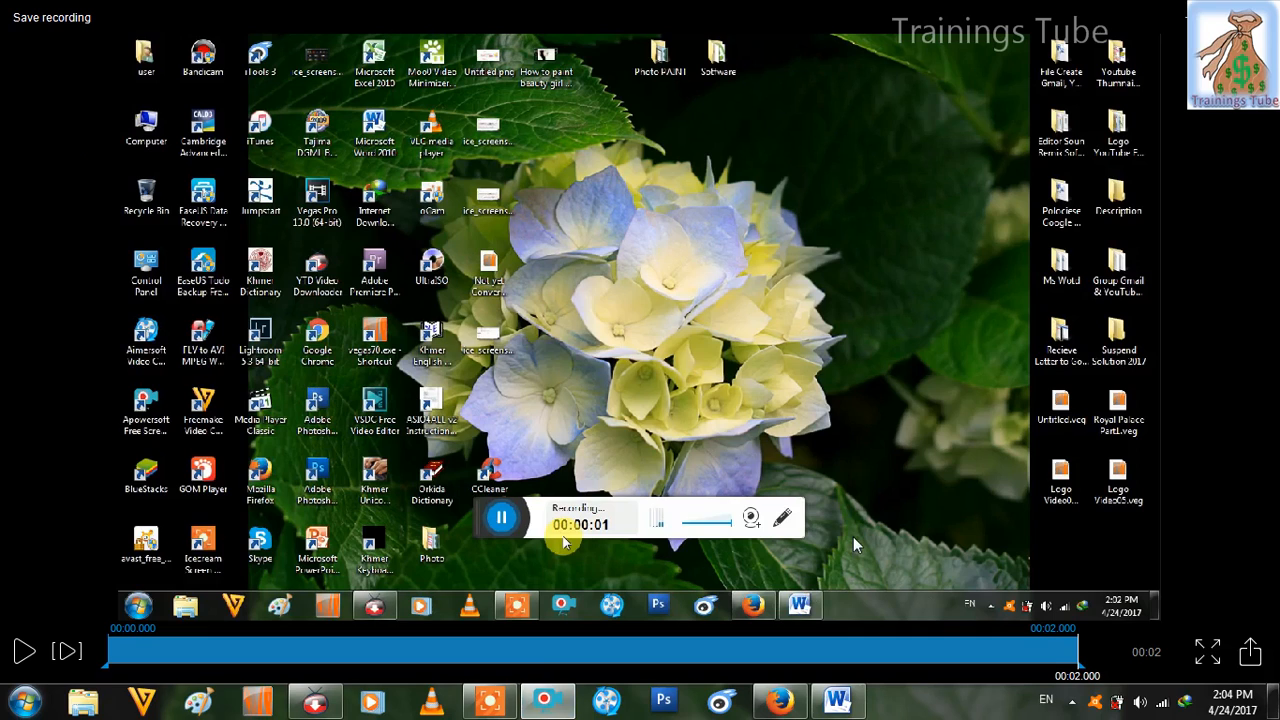
left_click(1254, 658)
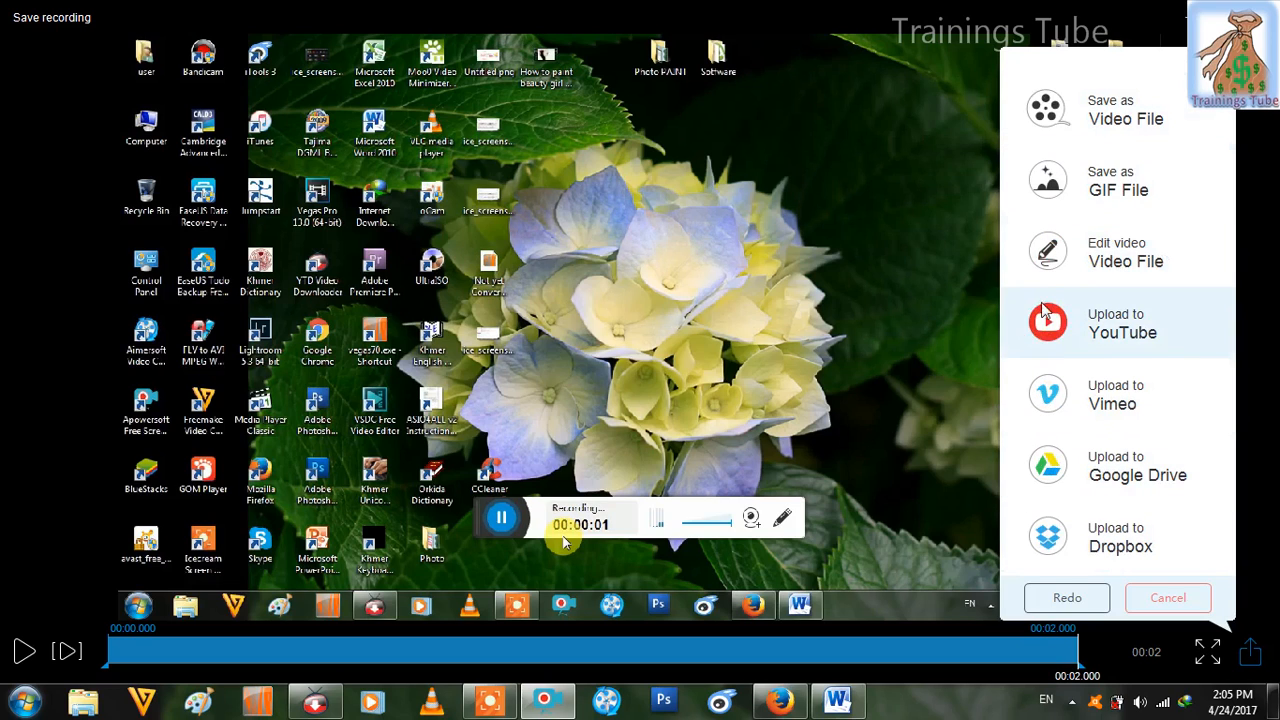
left_click(1150, 256)
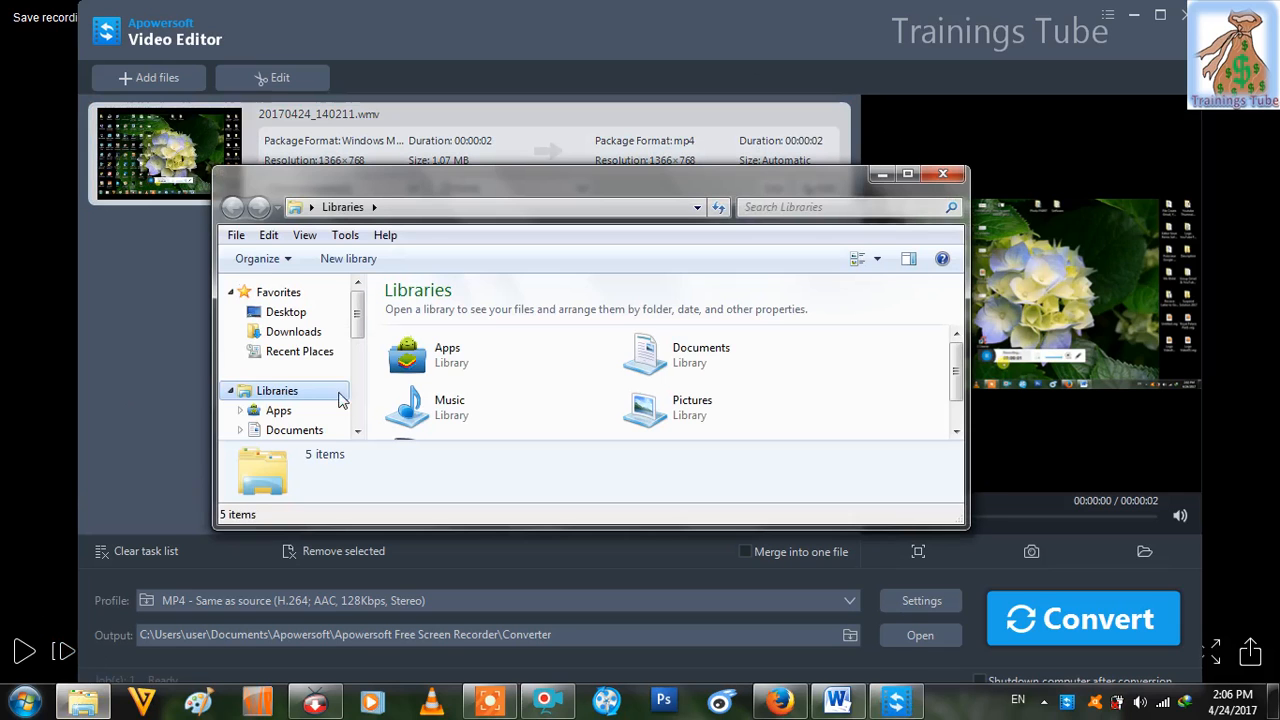
- Browse to the Apowersoft Free Screen Recorder folder in the Documents library and maximize the file window
left_click(292, 430)
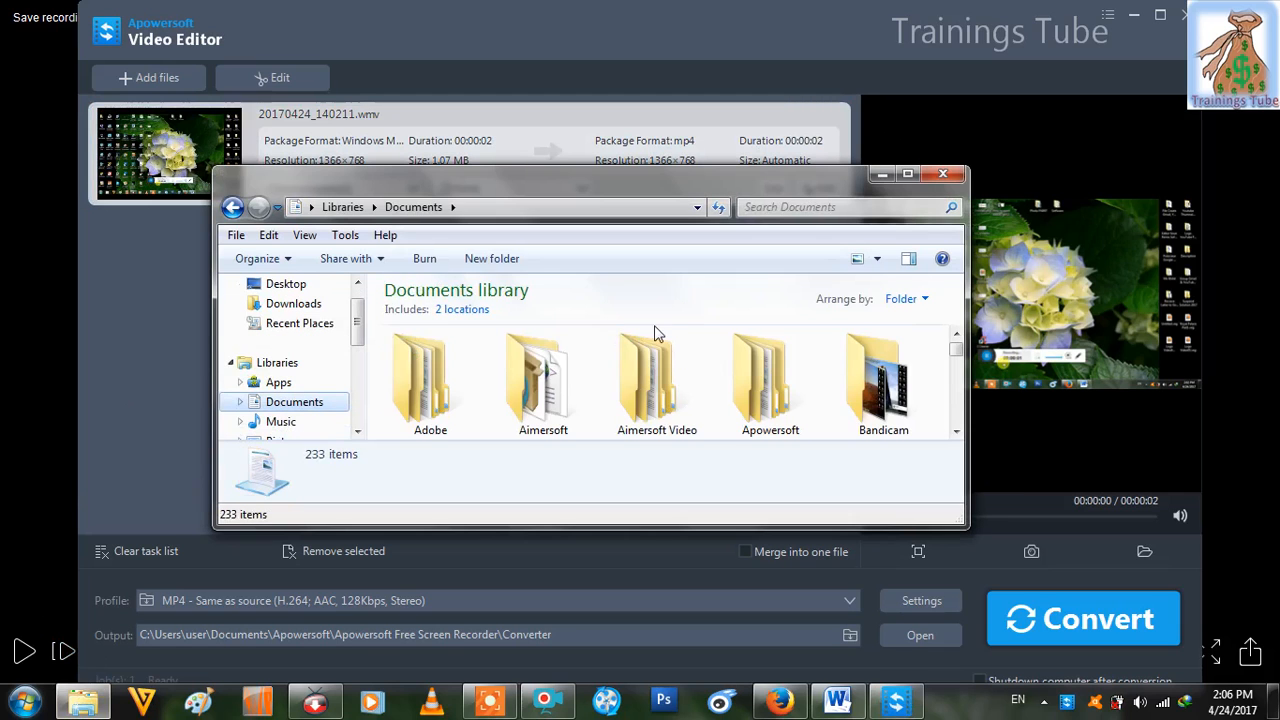
left_click(793, 398)
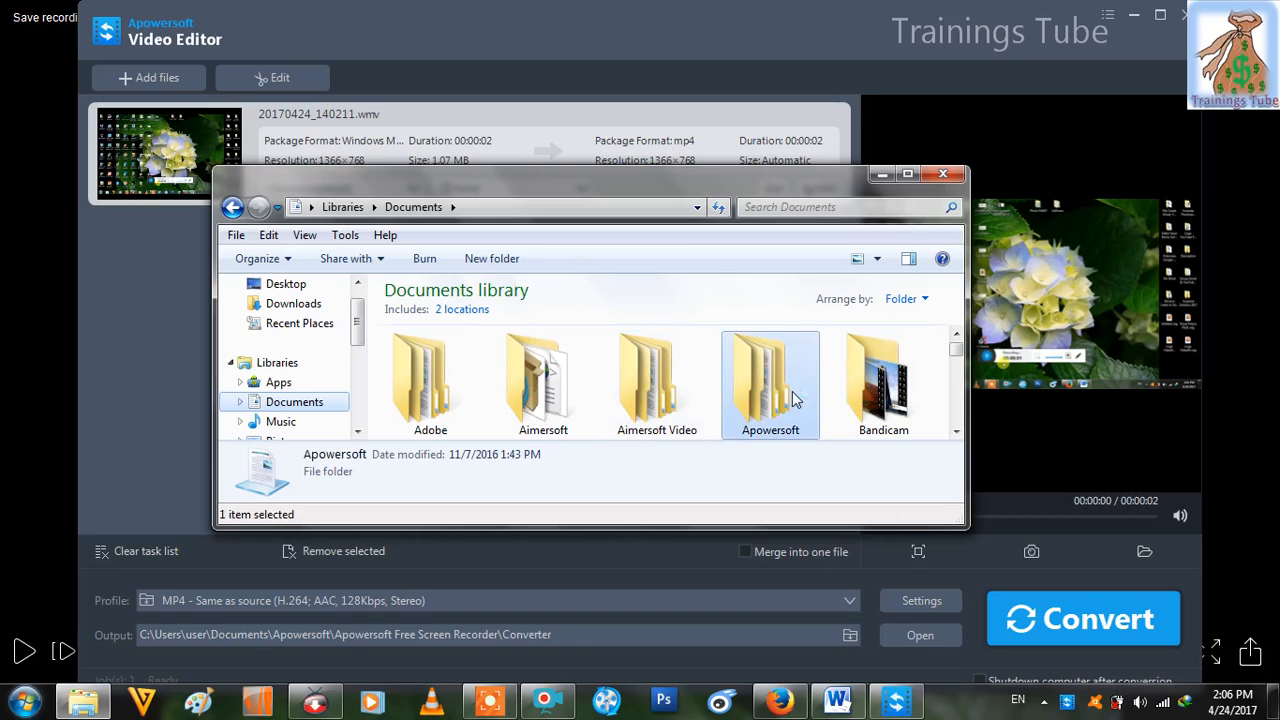
double_click(793, 400)
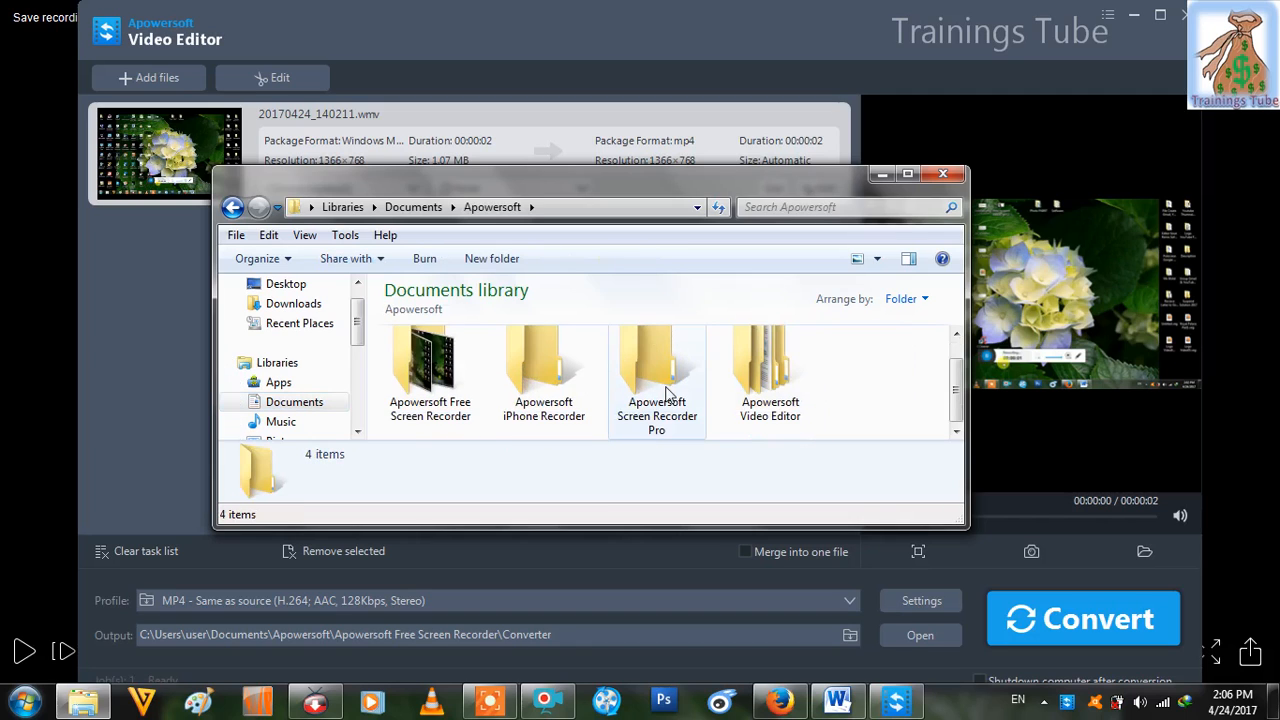
left_click(447, 358)
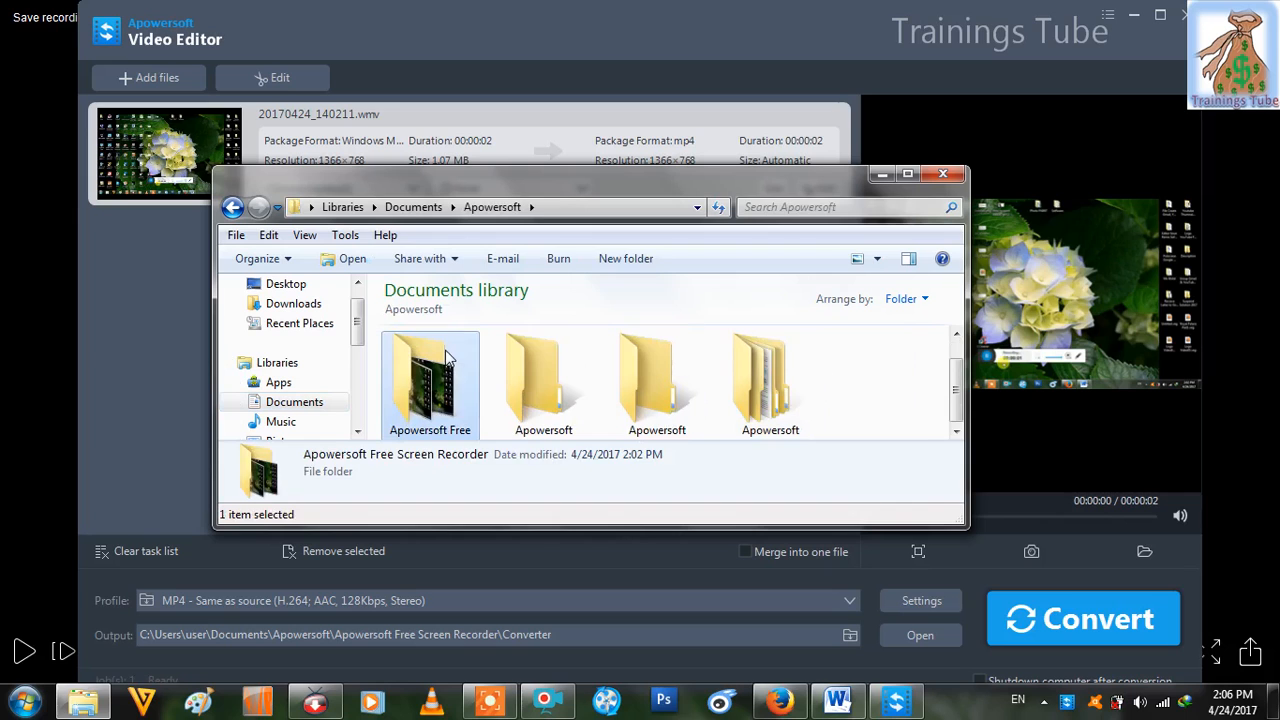
double_click(447, 358)
scroll(500, 353, "down", 2)
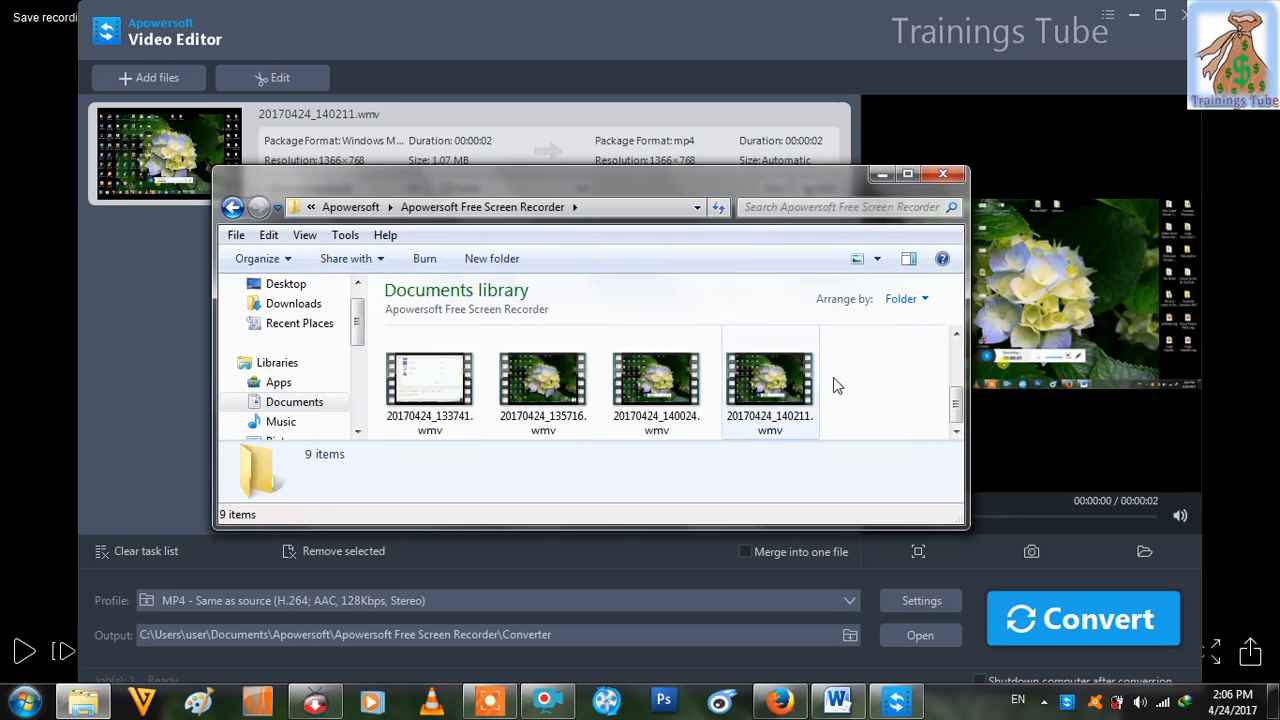
left_click(907, 178)
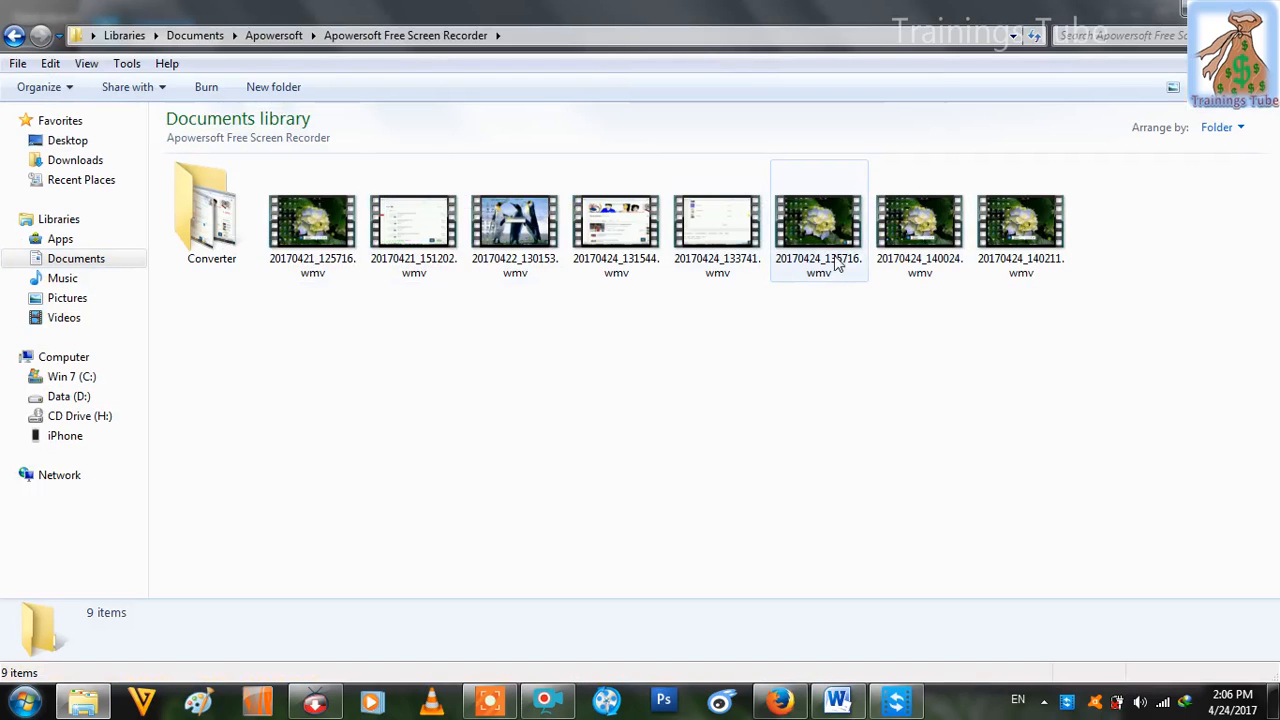
left_click(860, 256)
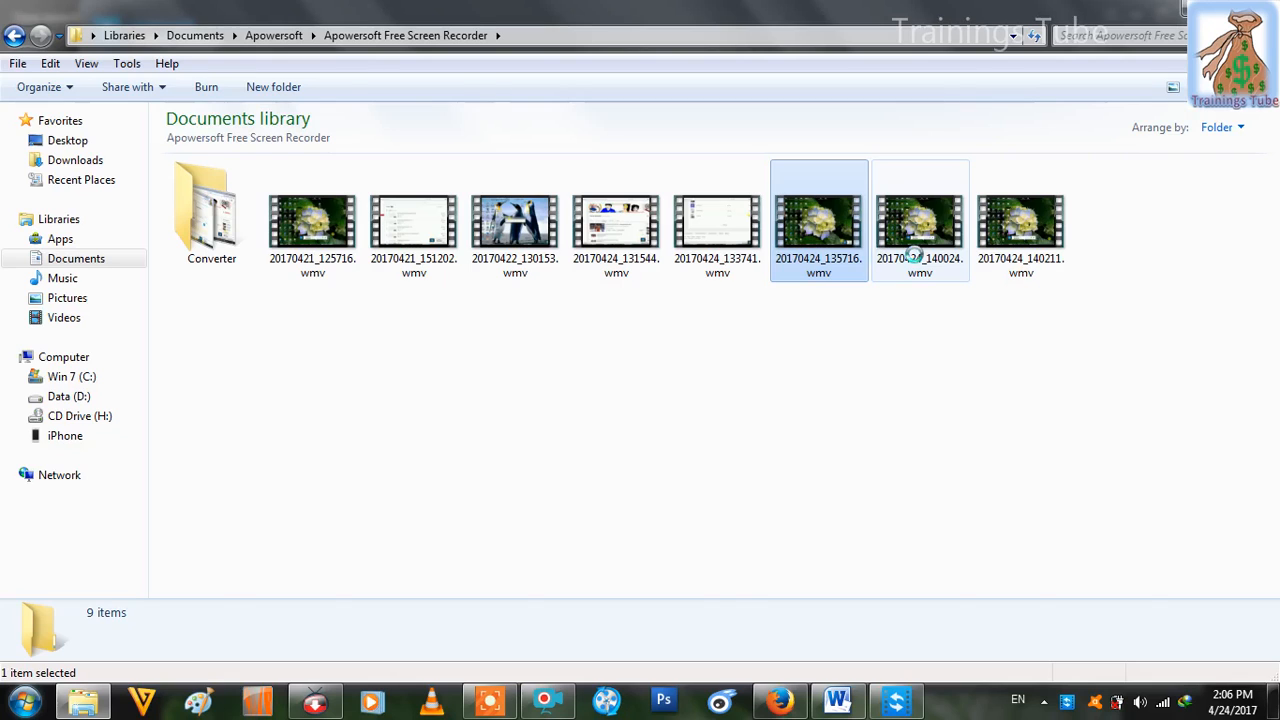
left_click(881, 258)
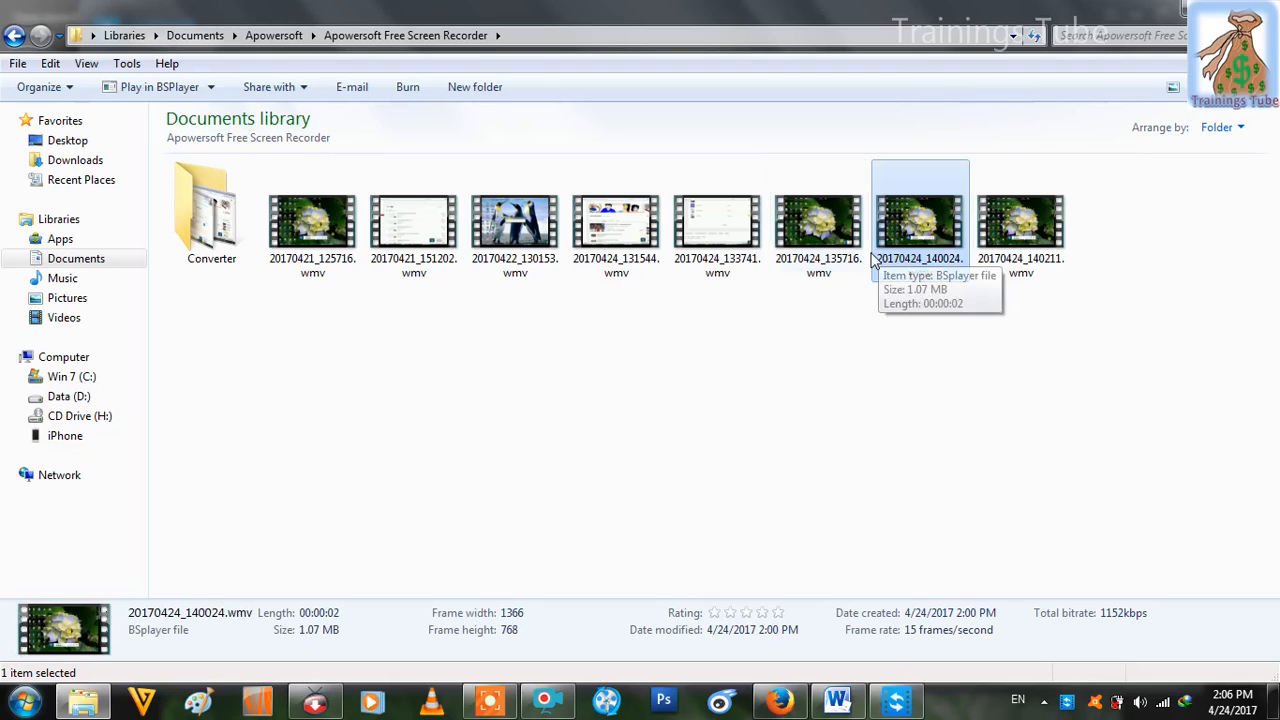
left_click(973, 253)
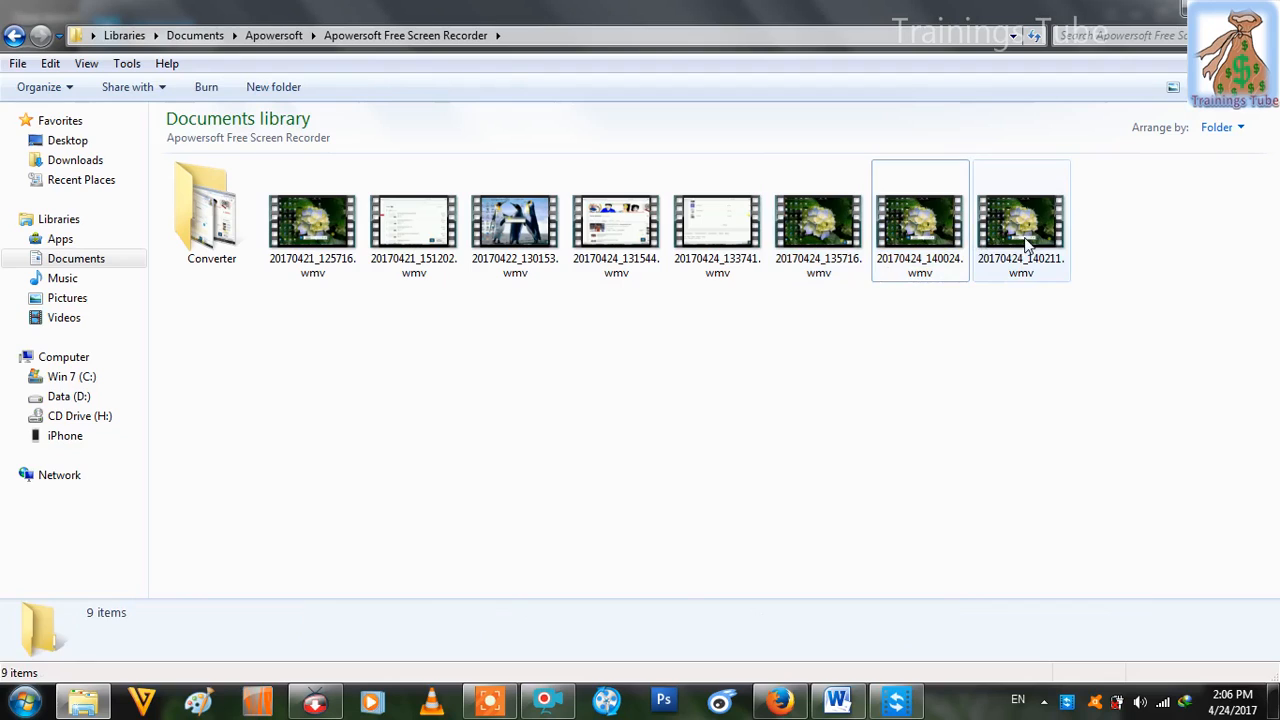
left_click(1028, 245)
left_click(930, 240)
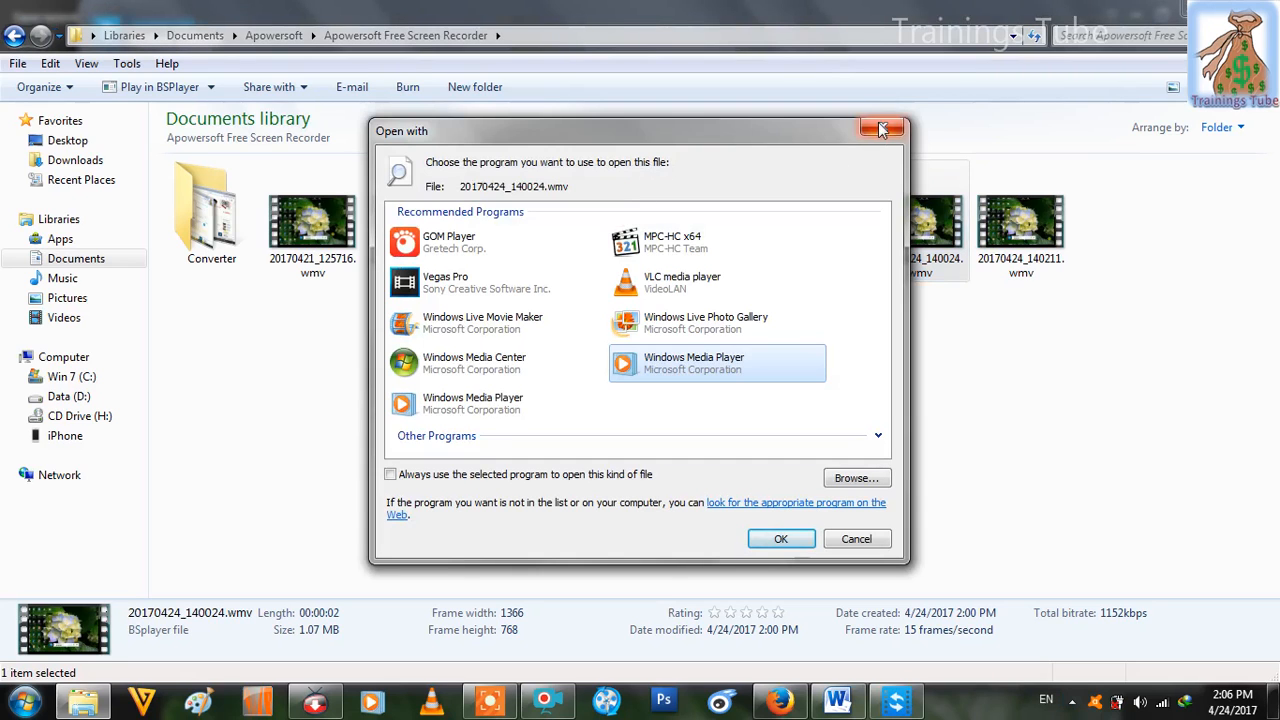
left_click(880, 128)
- Add 20170424_135716.wmv from the recordings folder to the video editor's task list and remove 20170424_140211.wmv
left_click(810, 240)
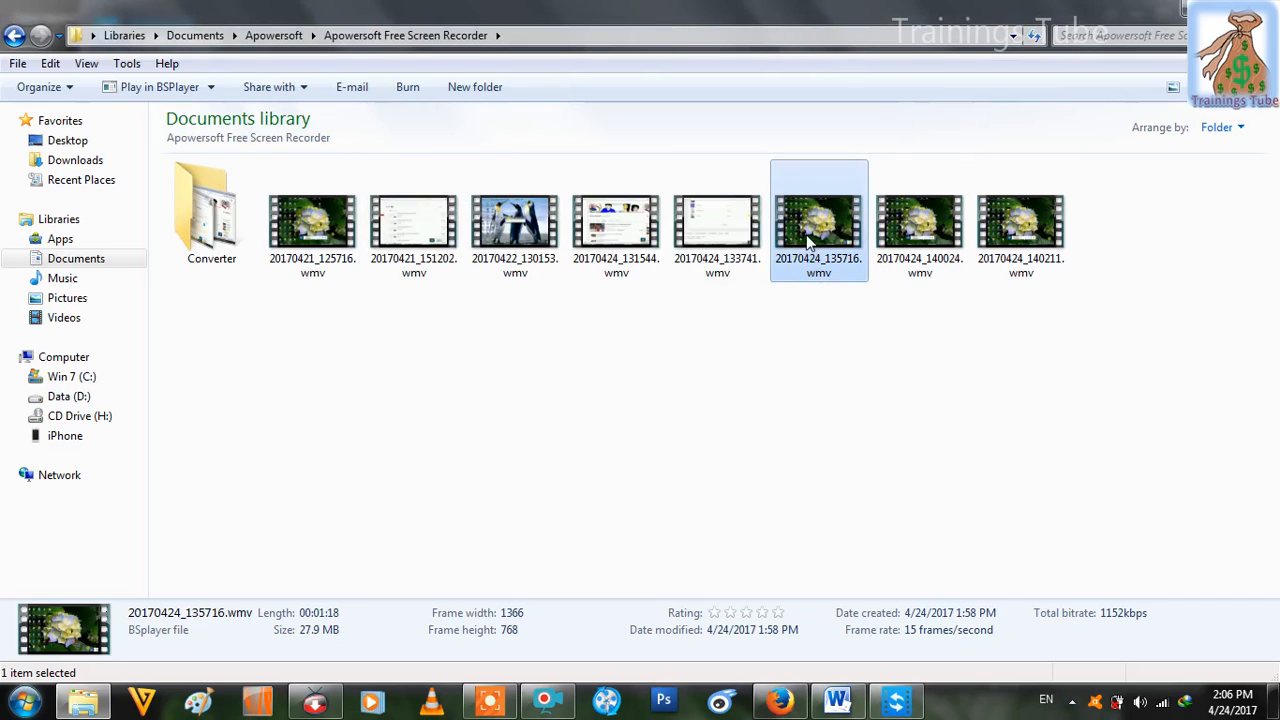
left_click(724, 262)
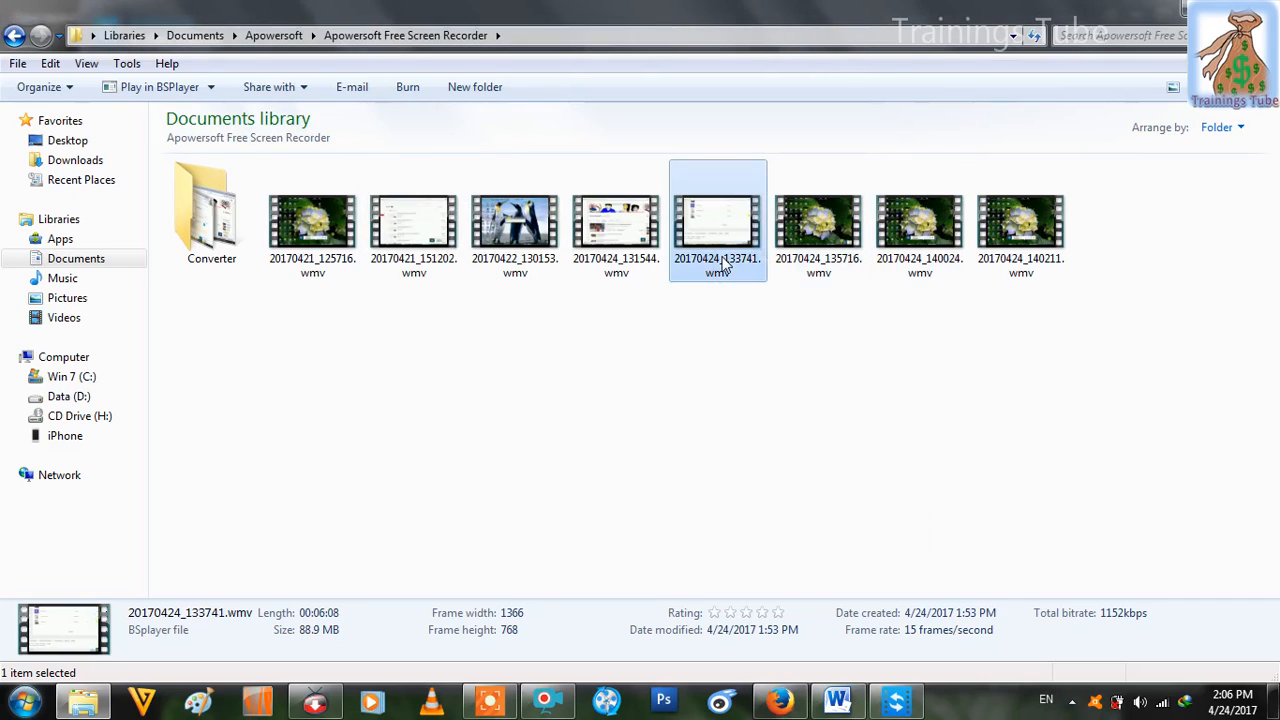
left_click(796, 262)
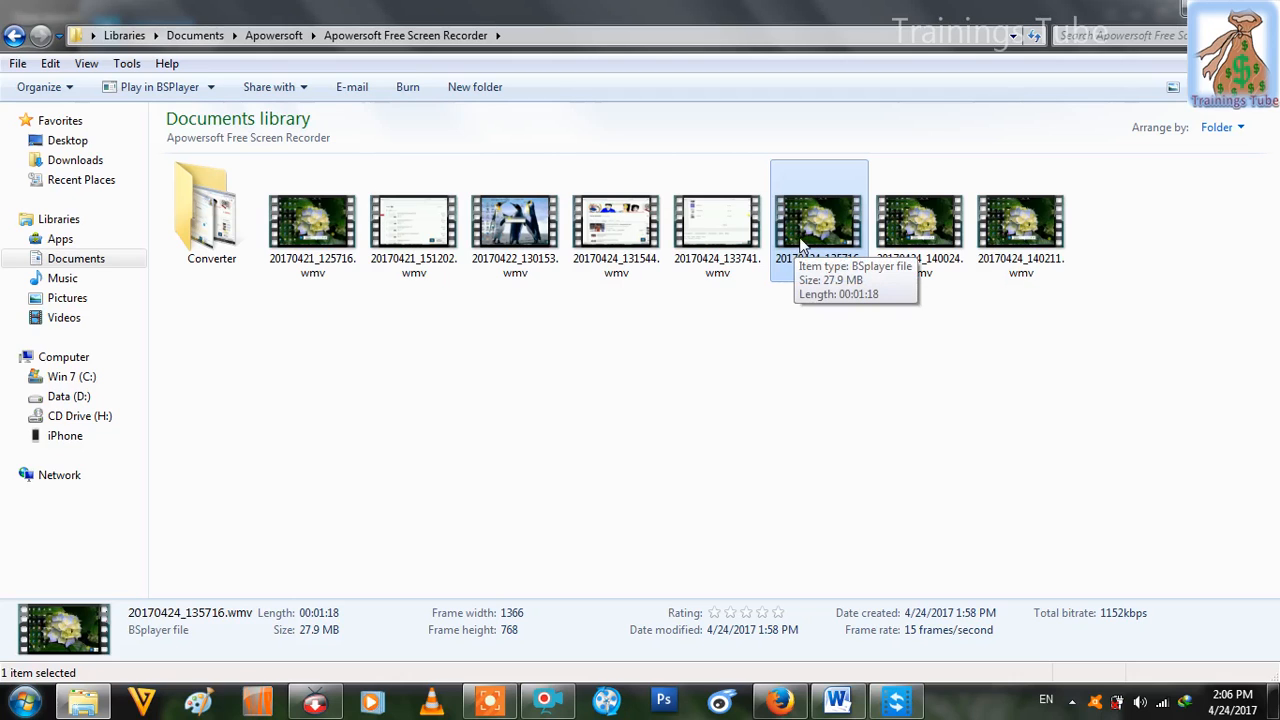
left_click_drag(800, 245, 714, 454)
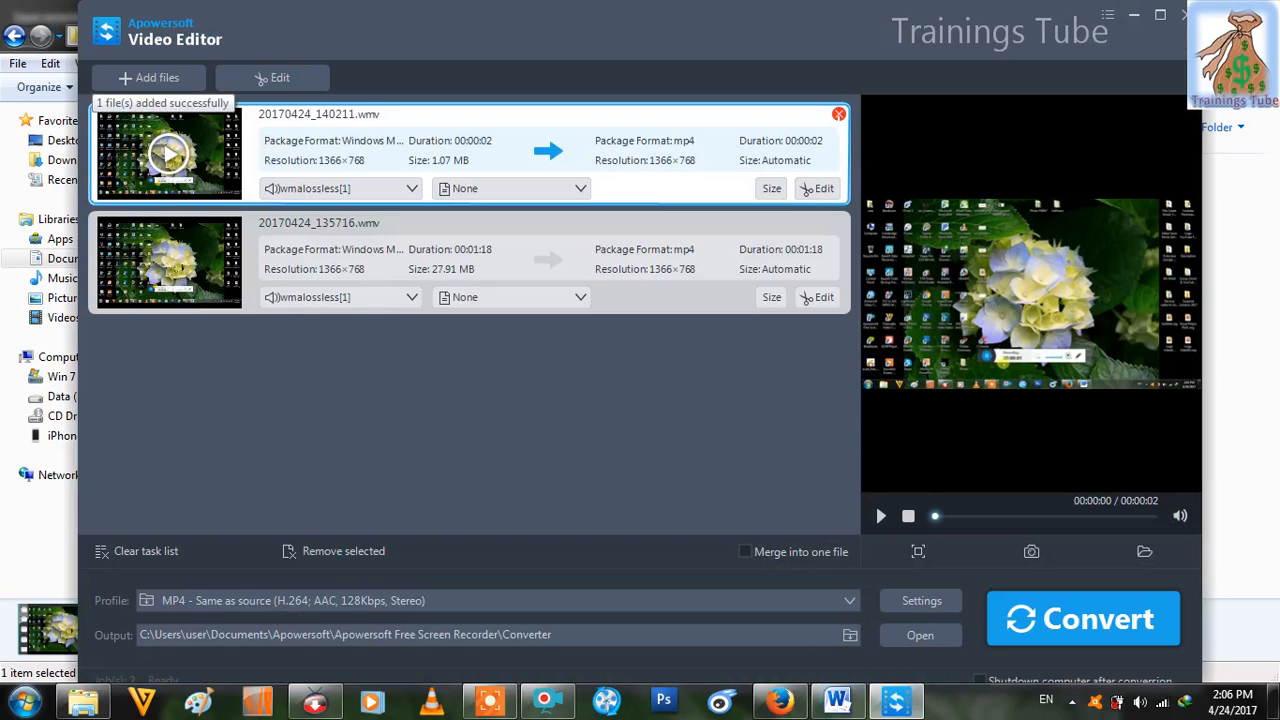
left_click(838, 114)
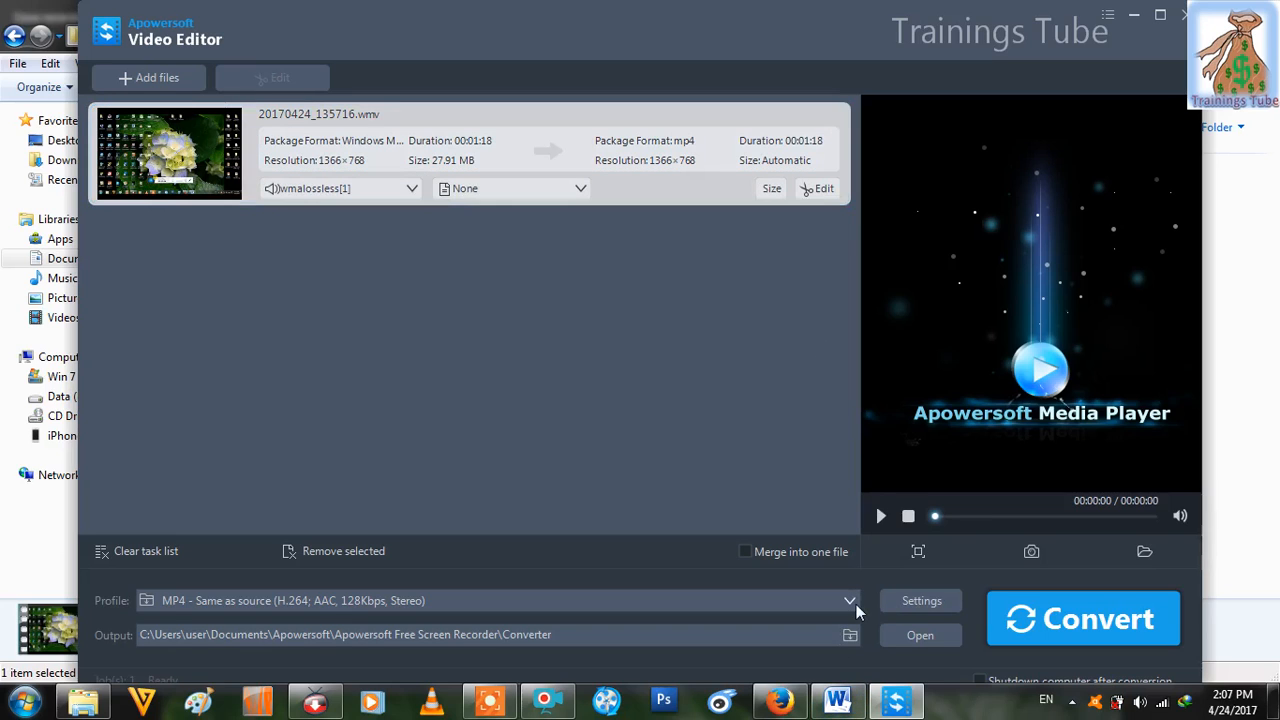
- Review the MP4 preset settings and the available output profiles, and enable merging into one file
left_click(902, 600)
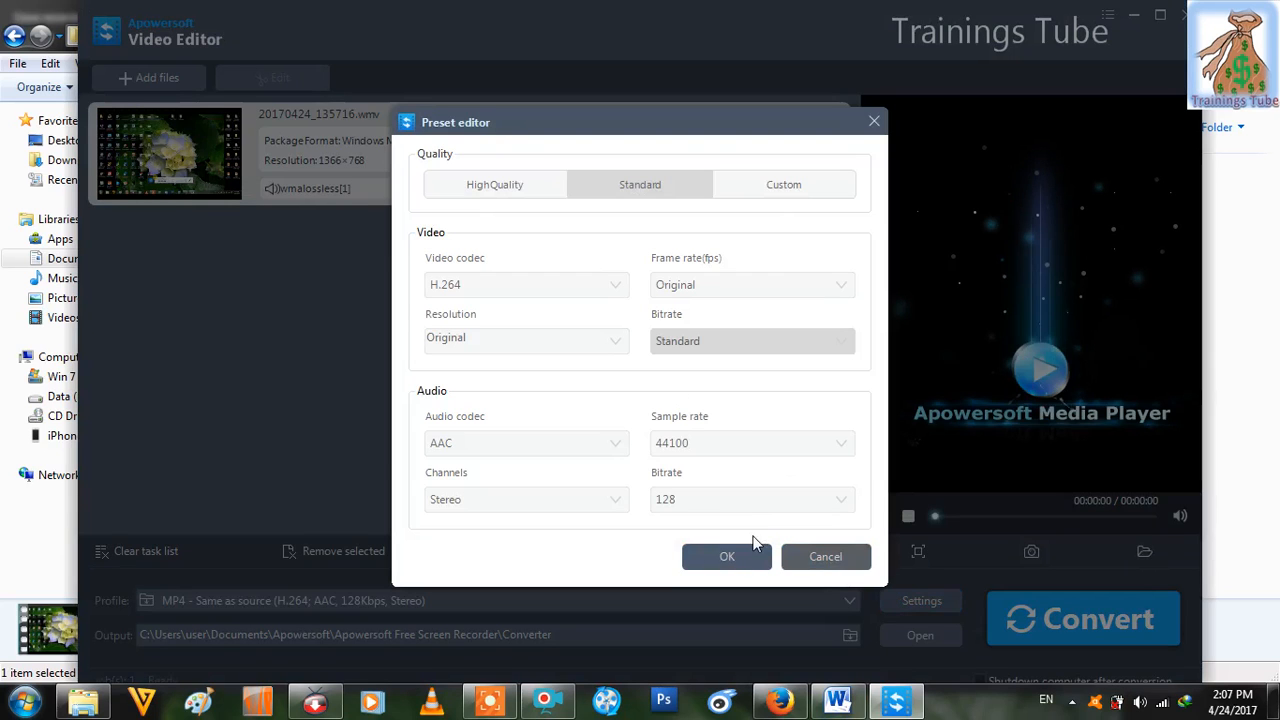
left_click(829, 557)
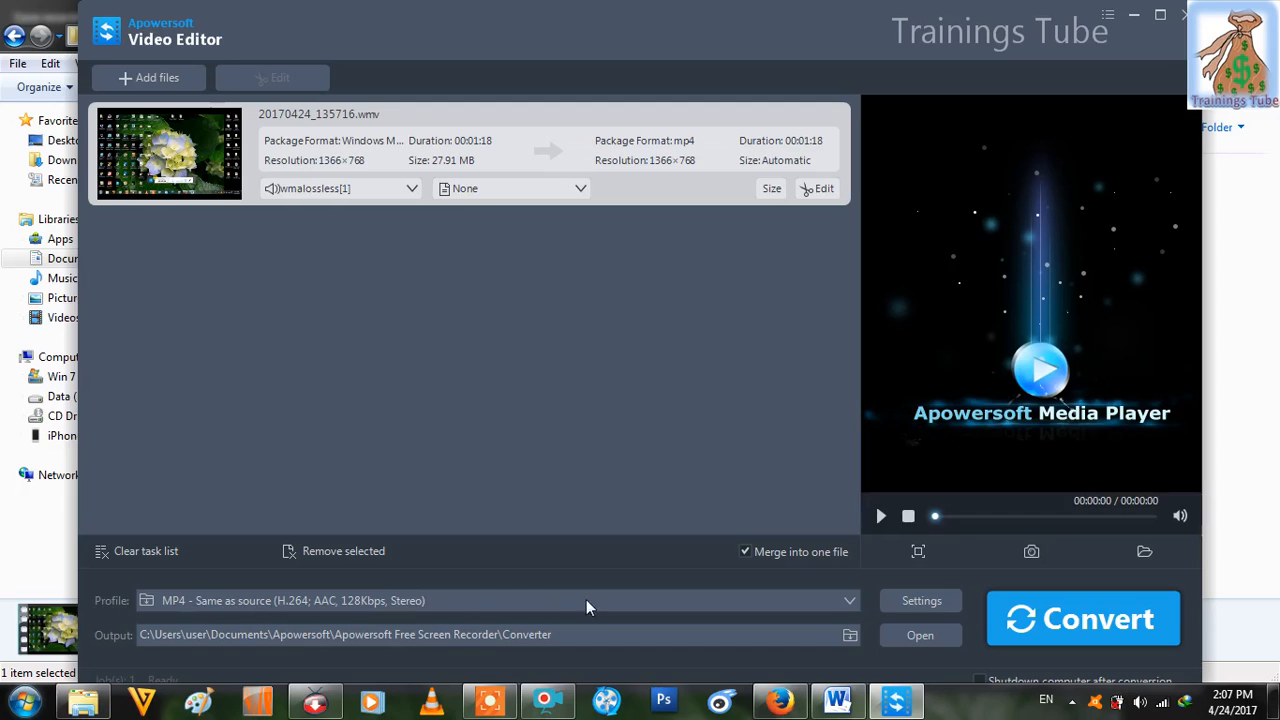
left_click(848, 606)
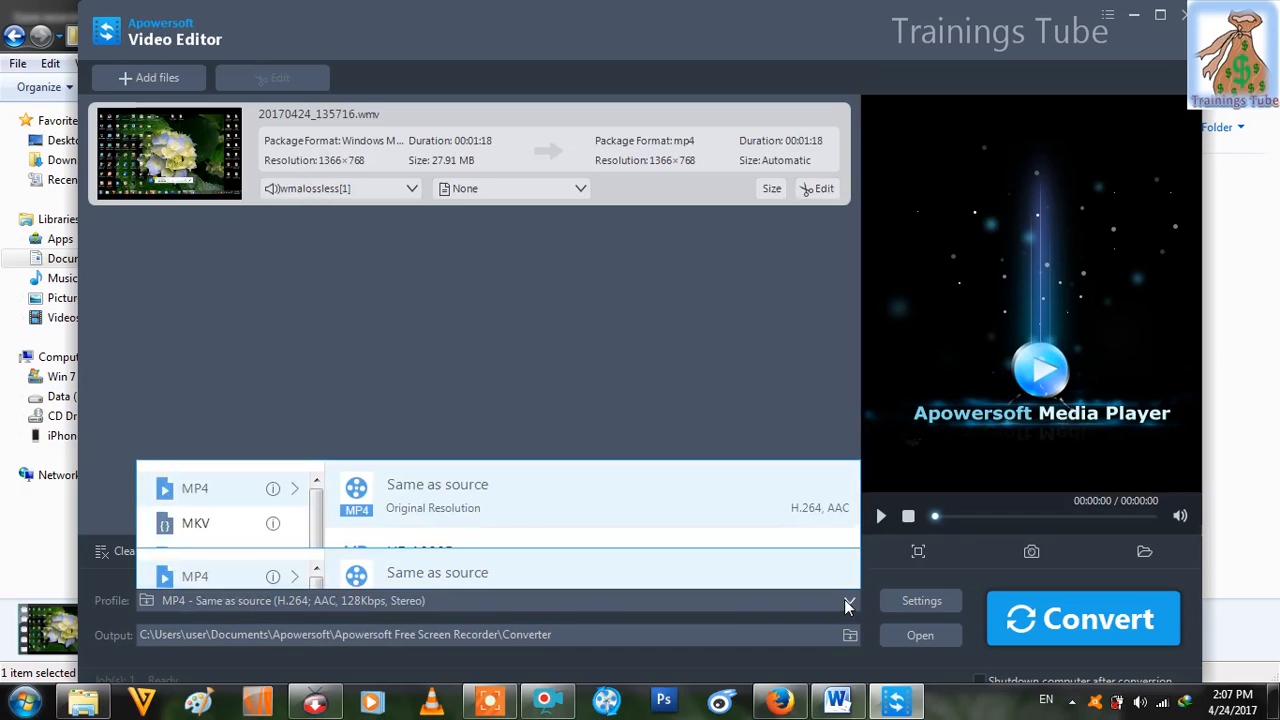
left_click(848, 606)
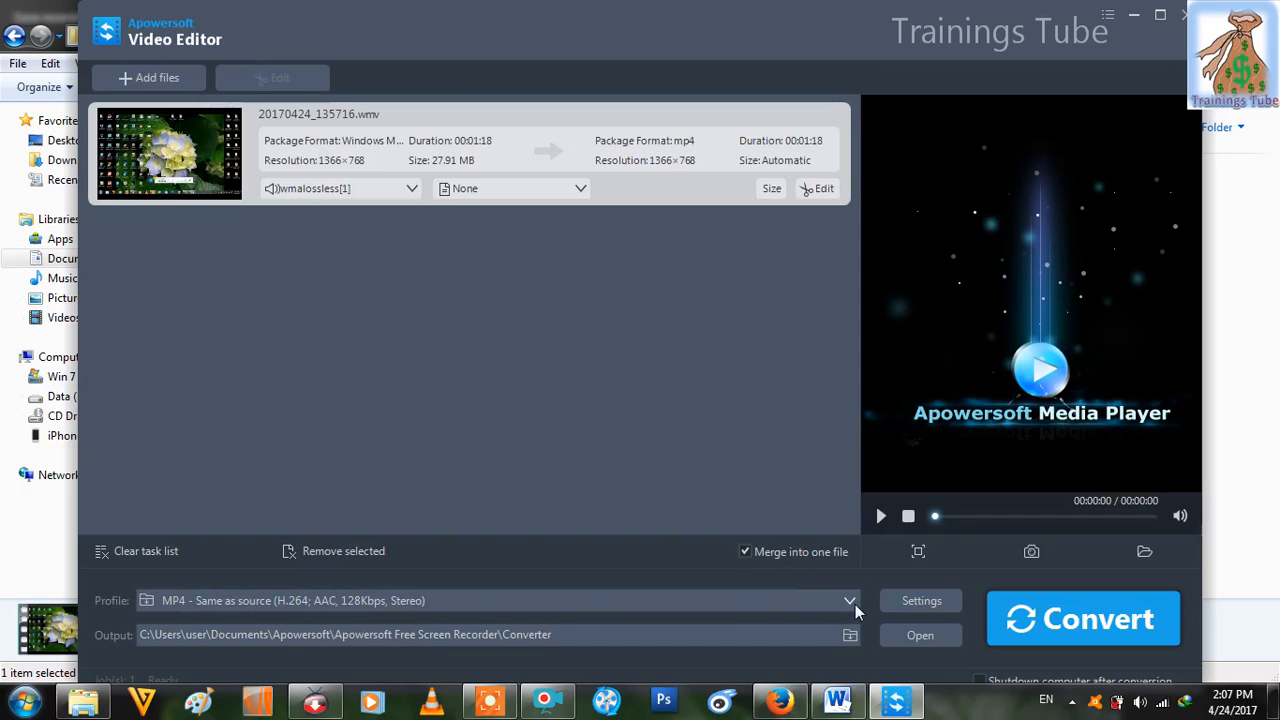
left_click(855, 604)
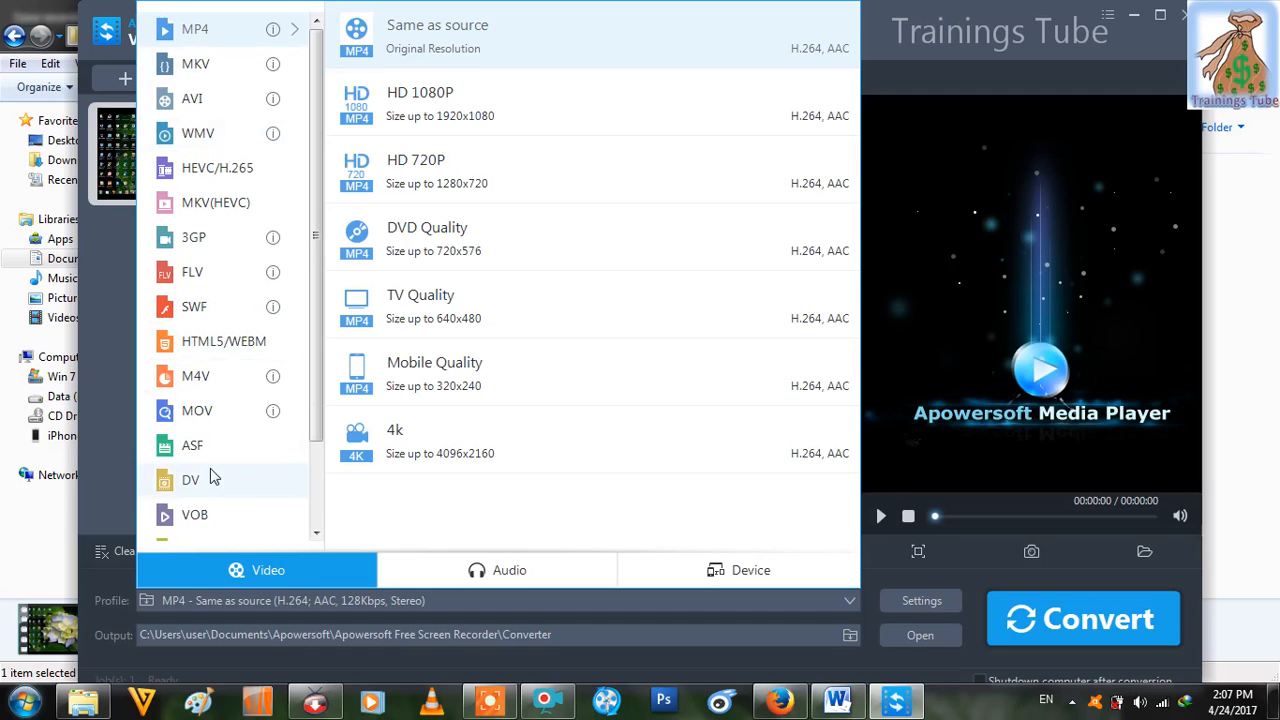
left_click(996, 12)
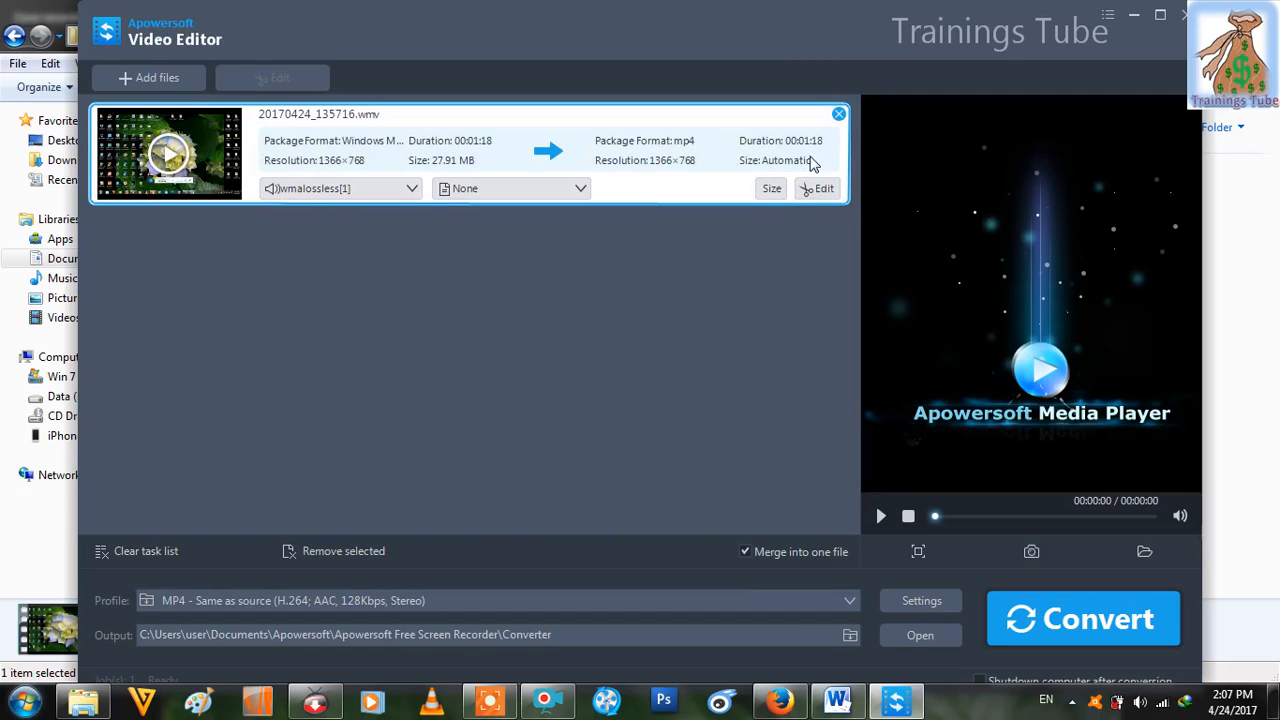
- Open 20170424_135716.wmv for editing and look through its trim, adjustment and crop options
left_click(819, 190)
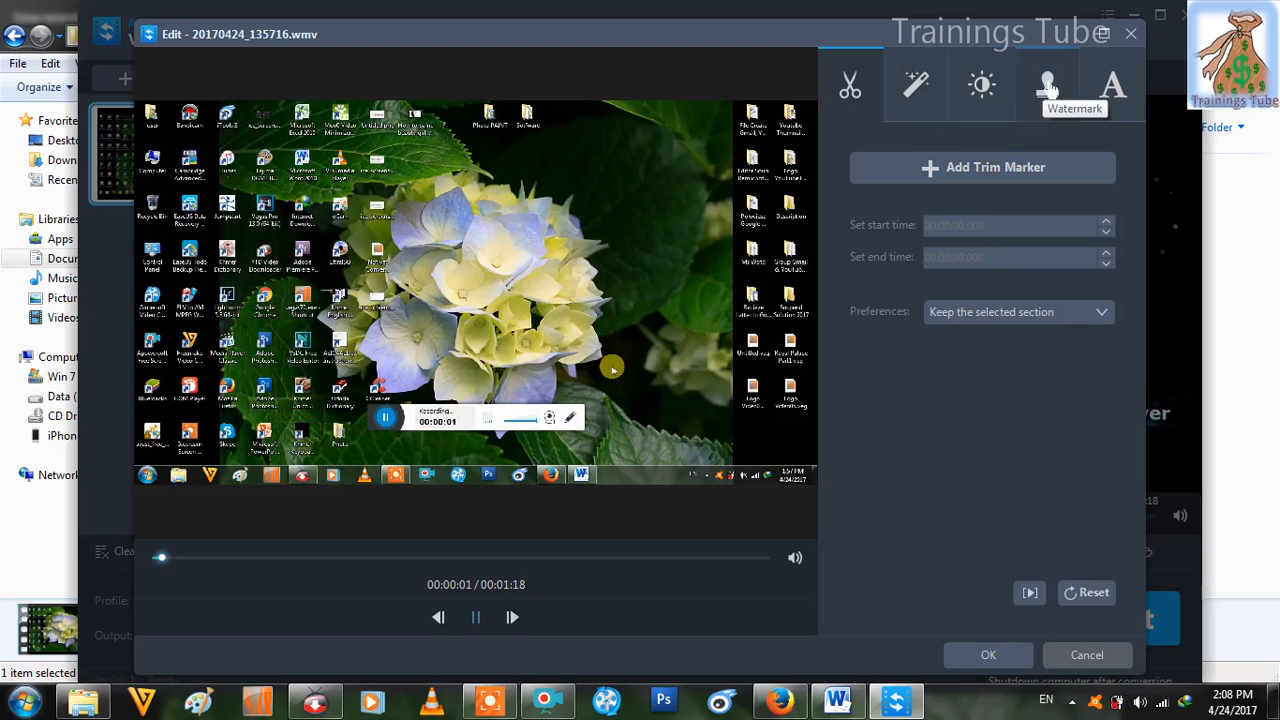
left_click(981, 104)
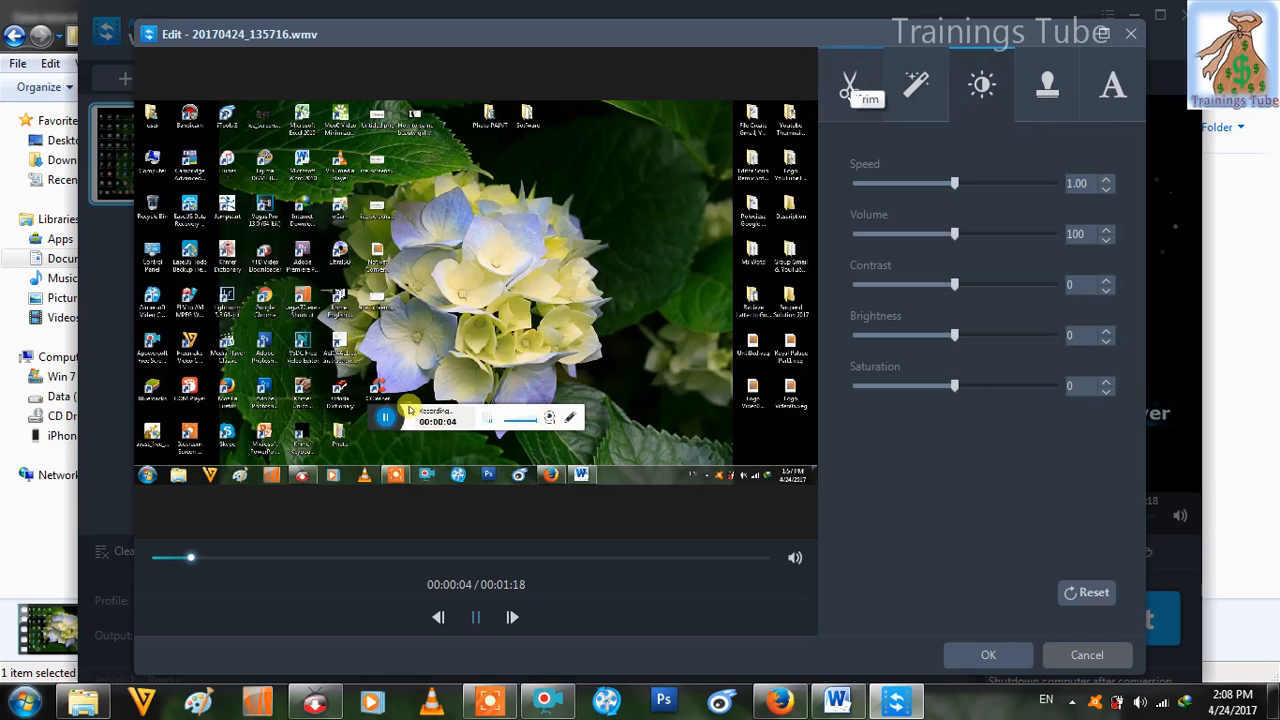
left_click(849, 90)
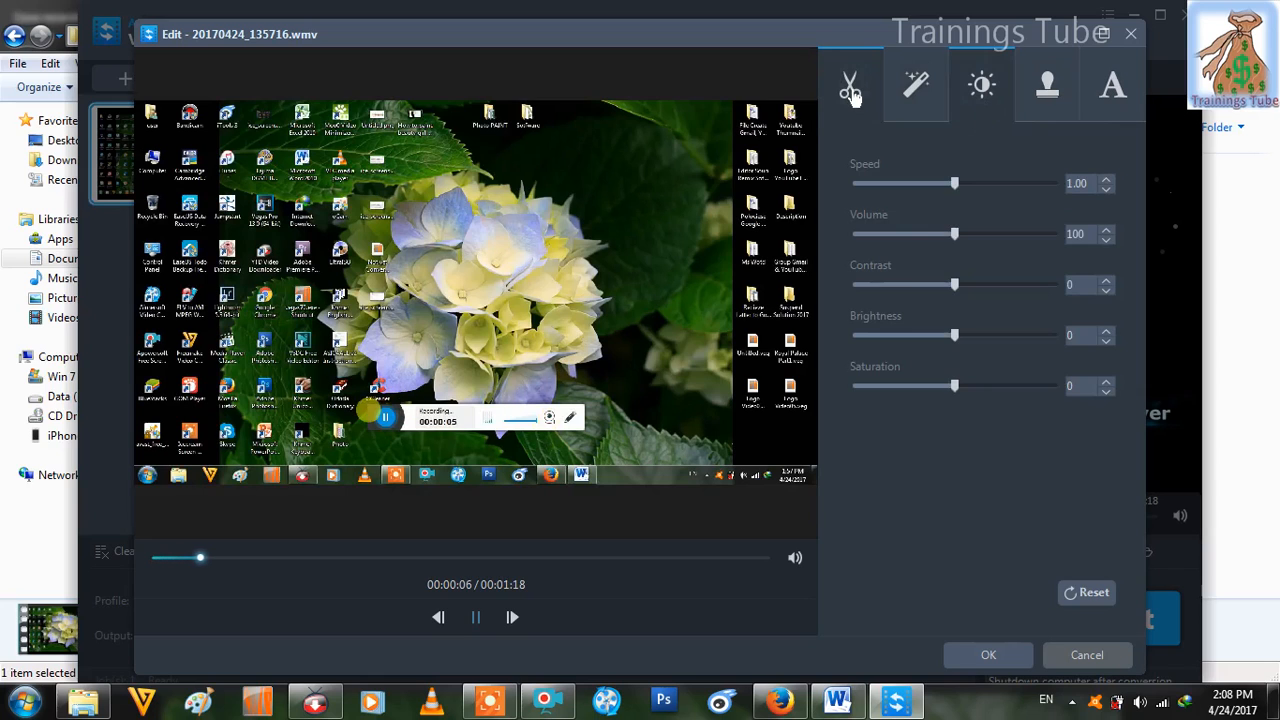
left_click(912, 88)
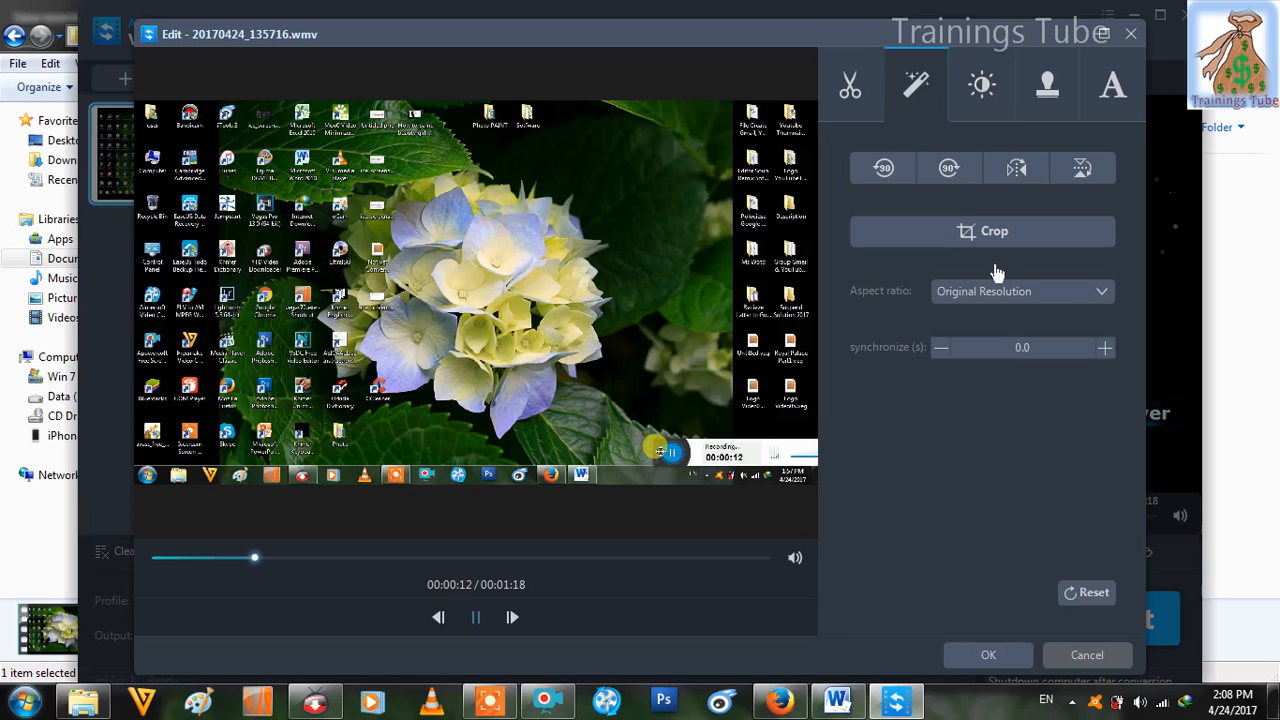
- Raise the clip's volume to 195
left_click(983, 102)
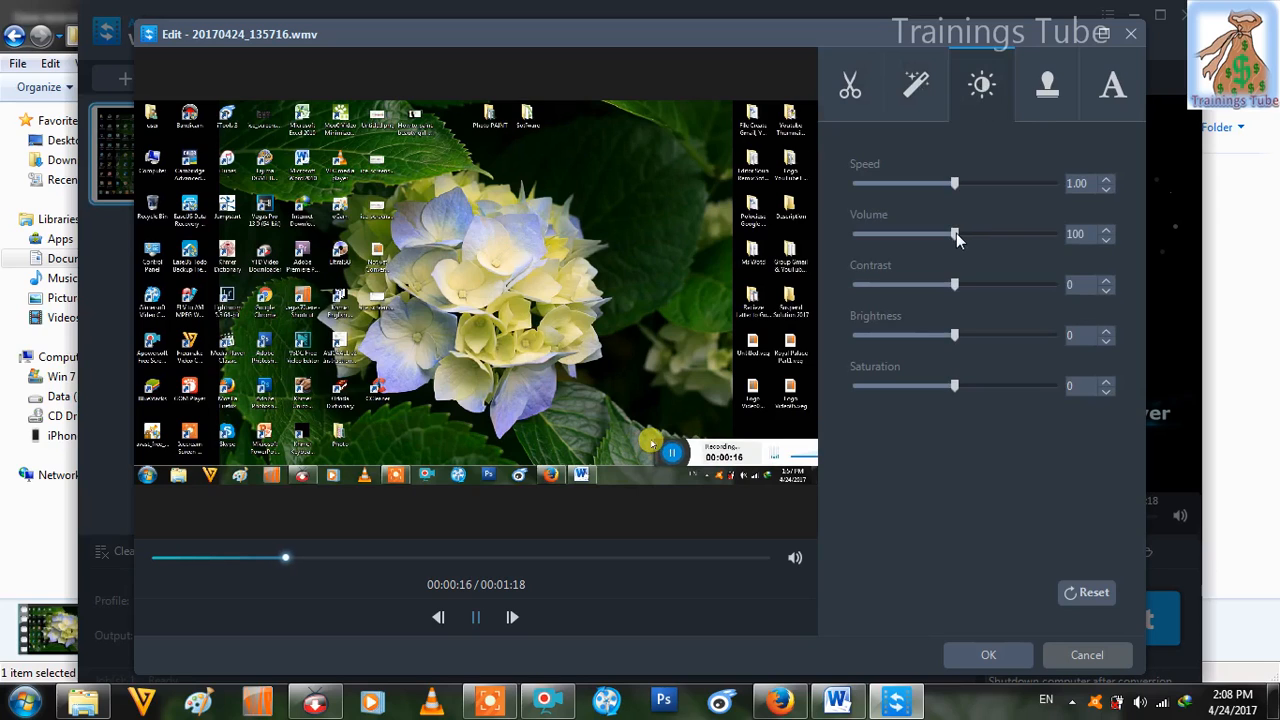
left_click_drag(957, 233, 1052, 245)
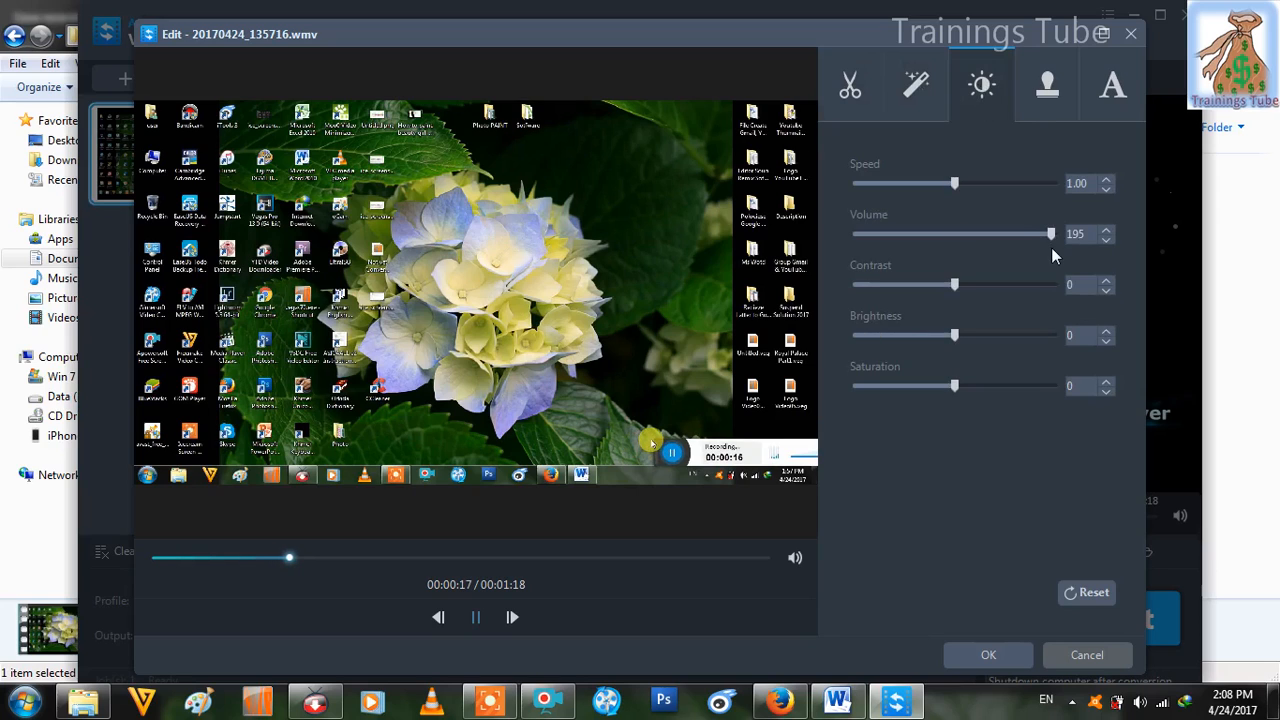
- Add Trainings Tube.png as an image watermark in the video's upper-right corner, shrunk to about 135 × 150
left_click(1050, 84)
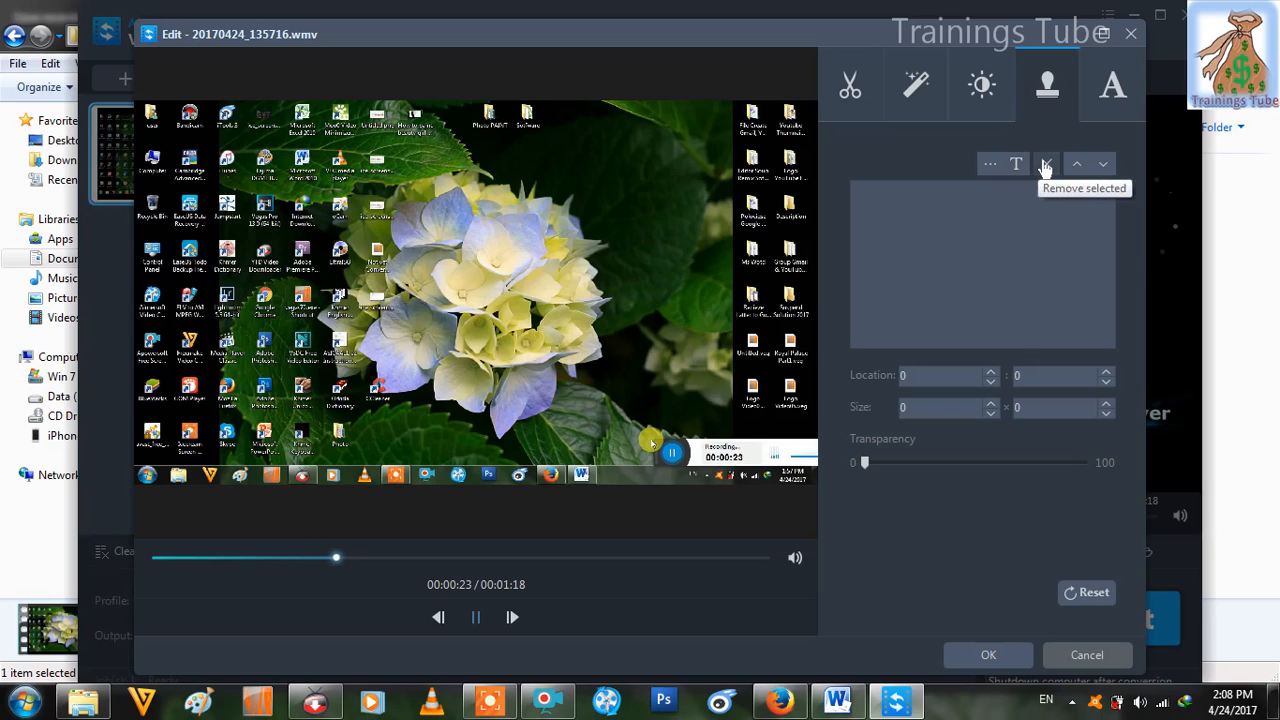
left_click(990, 167)
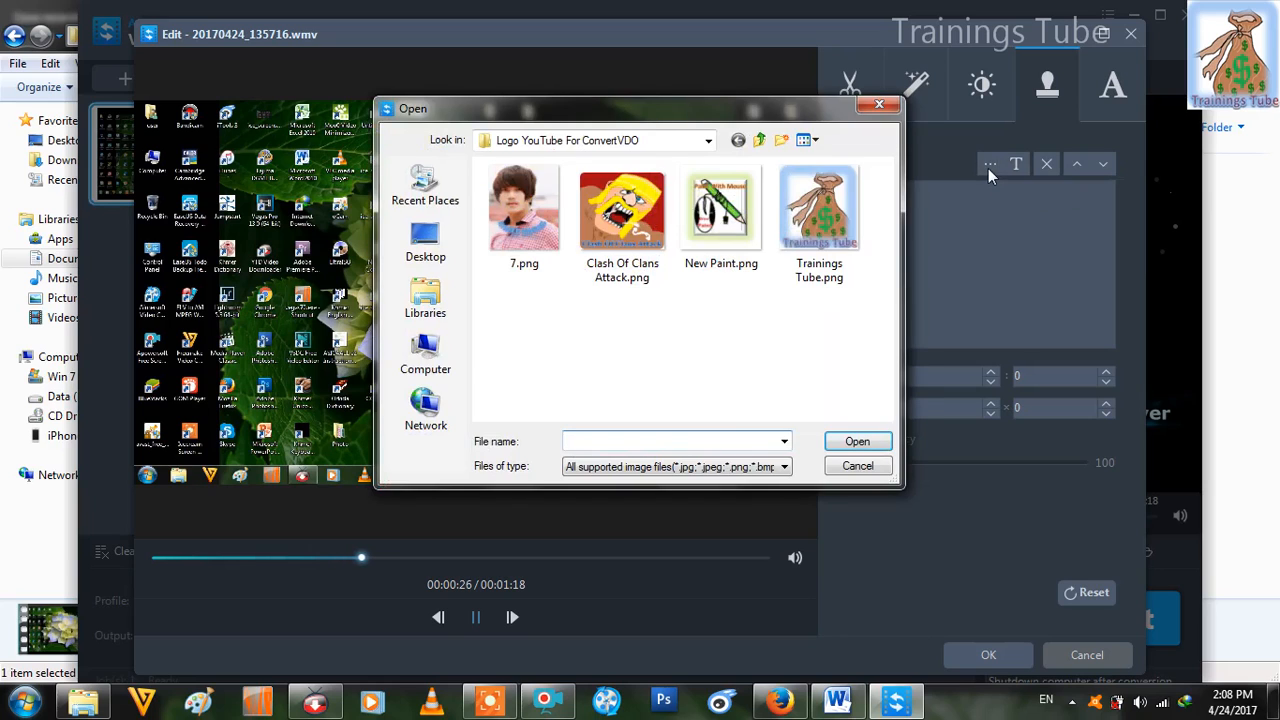
left_click(790, 217)
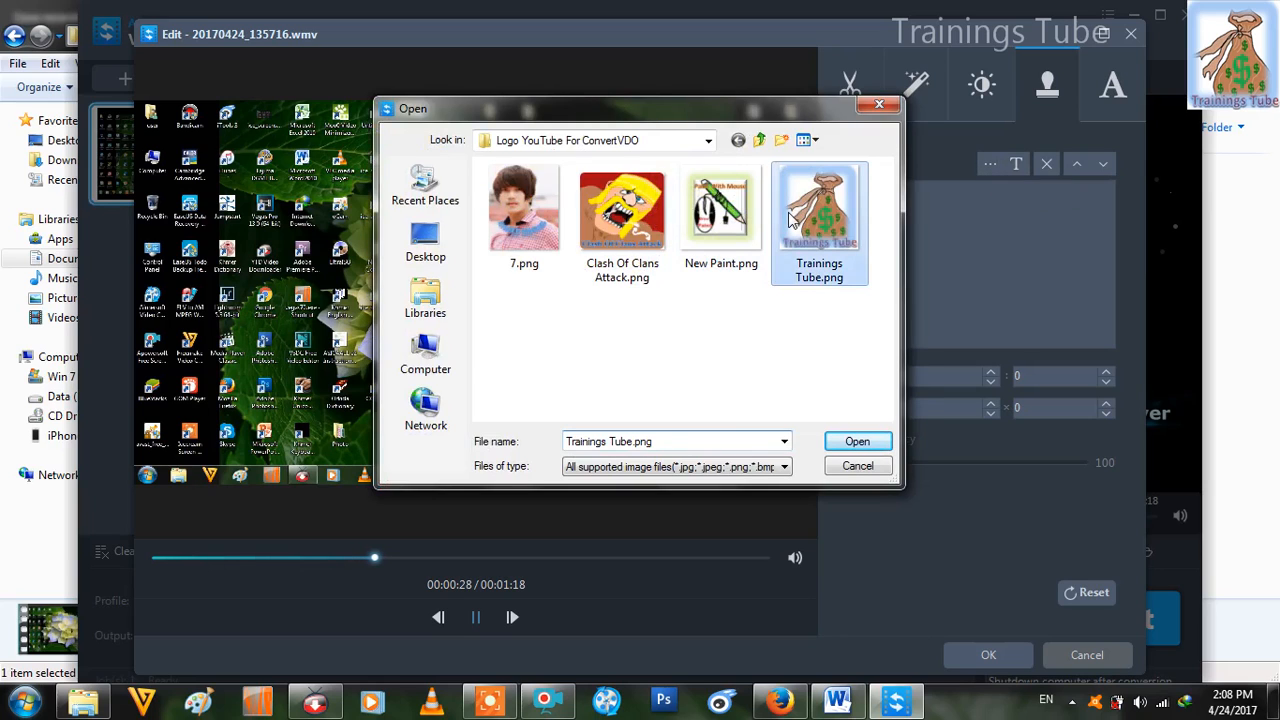
left_click(843, 442)
left_click_drag(520, 264, 773, 166)
left_click_drag(637, 101, 724, 198)
left_click_drag(779, 253, 803, 163)
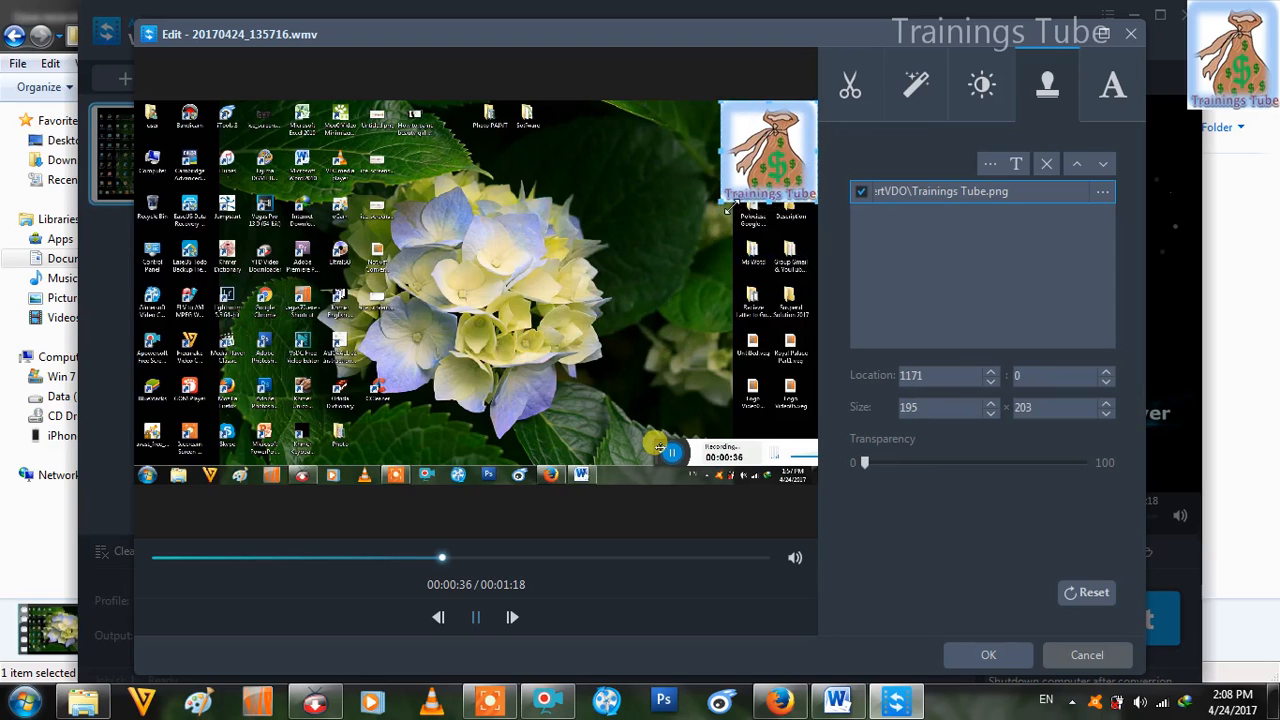
left_click_drag(728, 208, 749, 178)
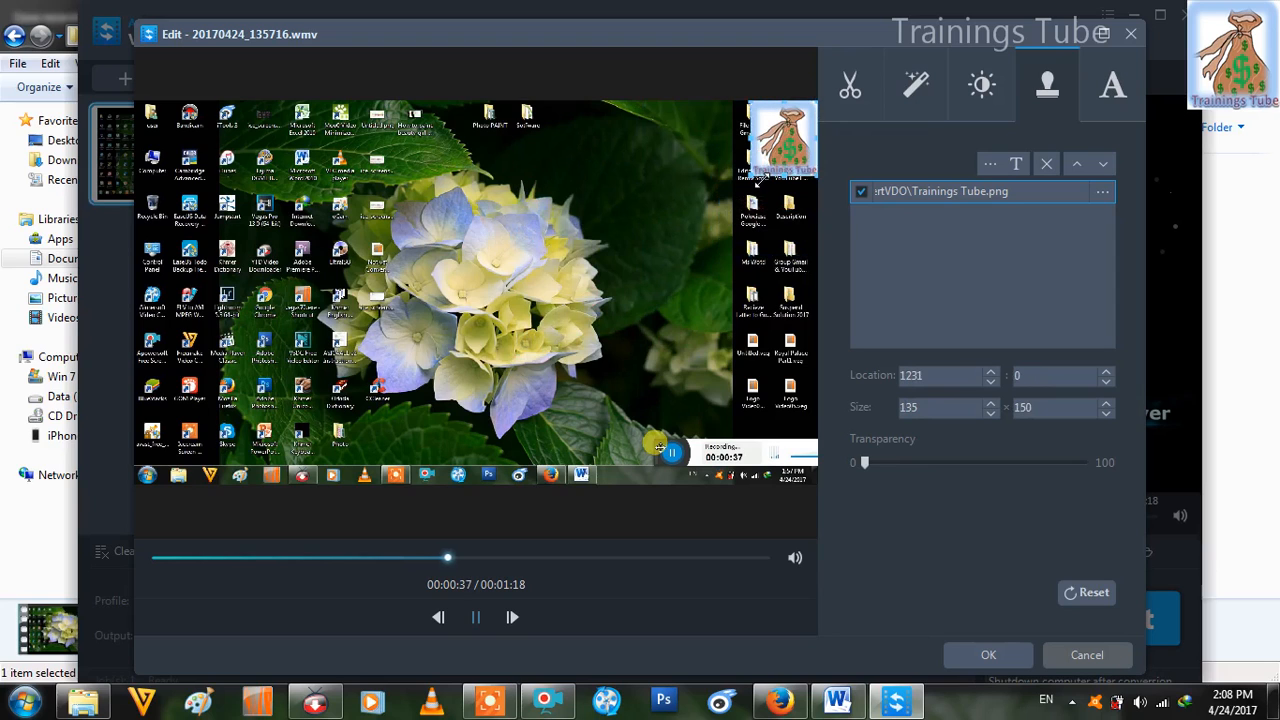
- Add New Paint.png as an image watermark in the video's lower-right corner and remove the Trainings Tube.png watermark
left_click(992, 164)
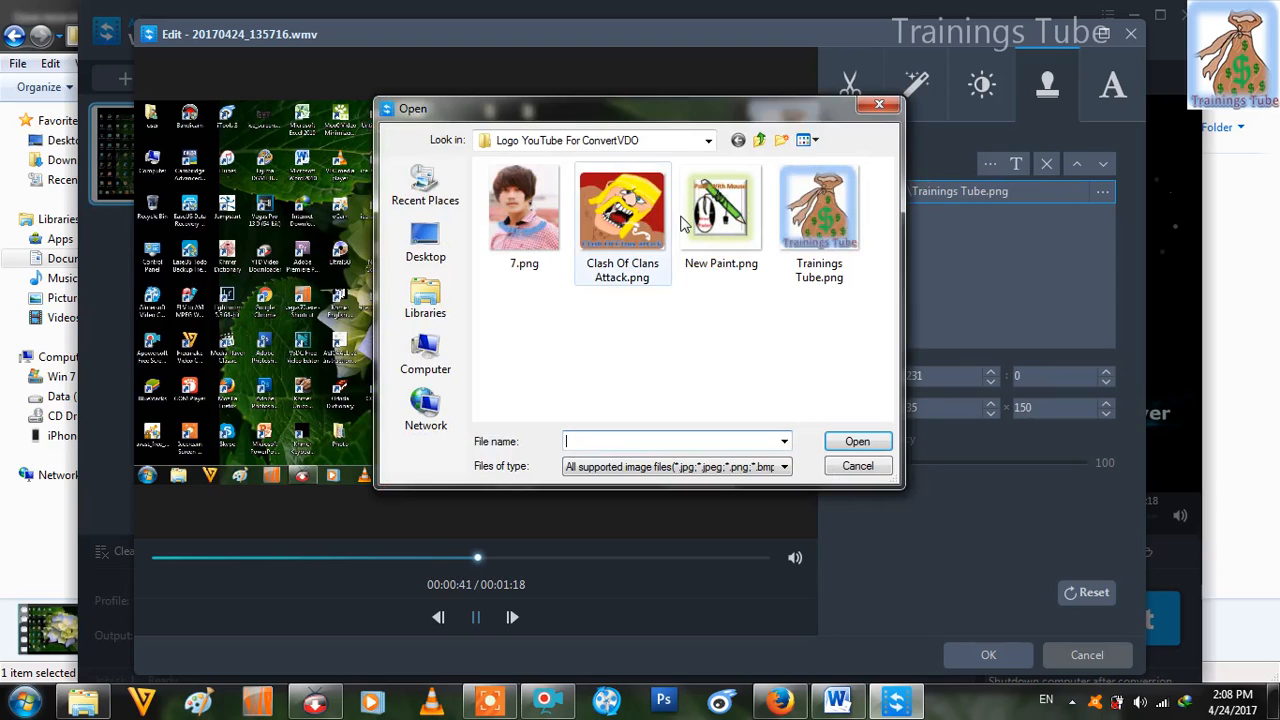
left_click(707, 232)
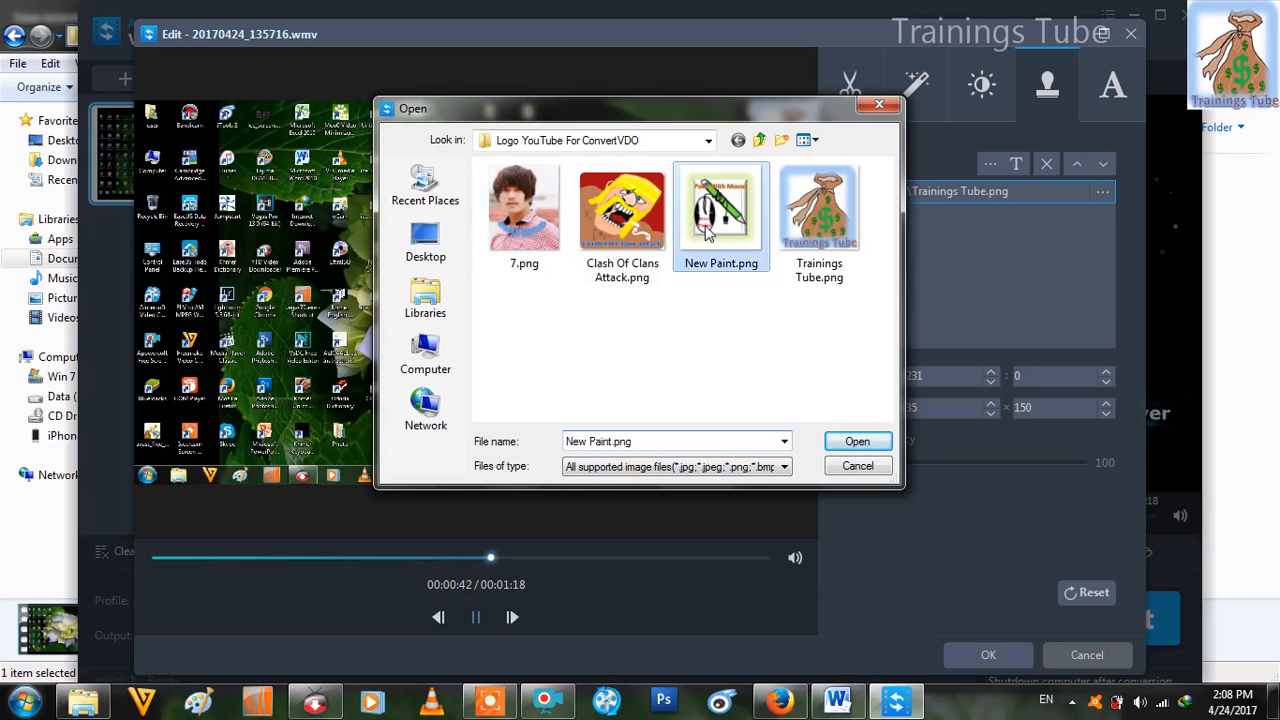
left_click(857, 441)
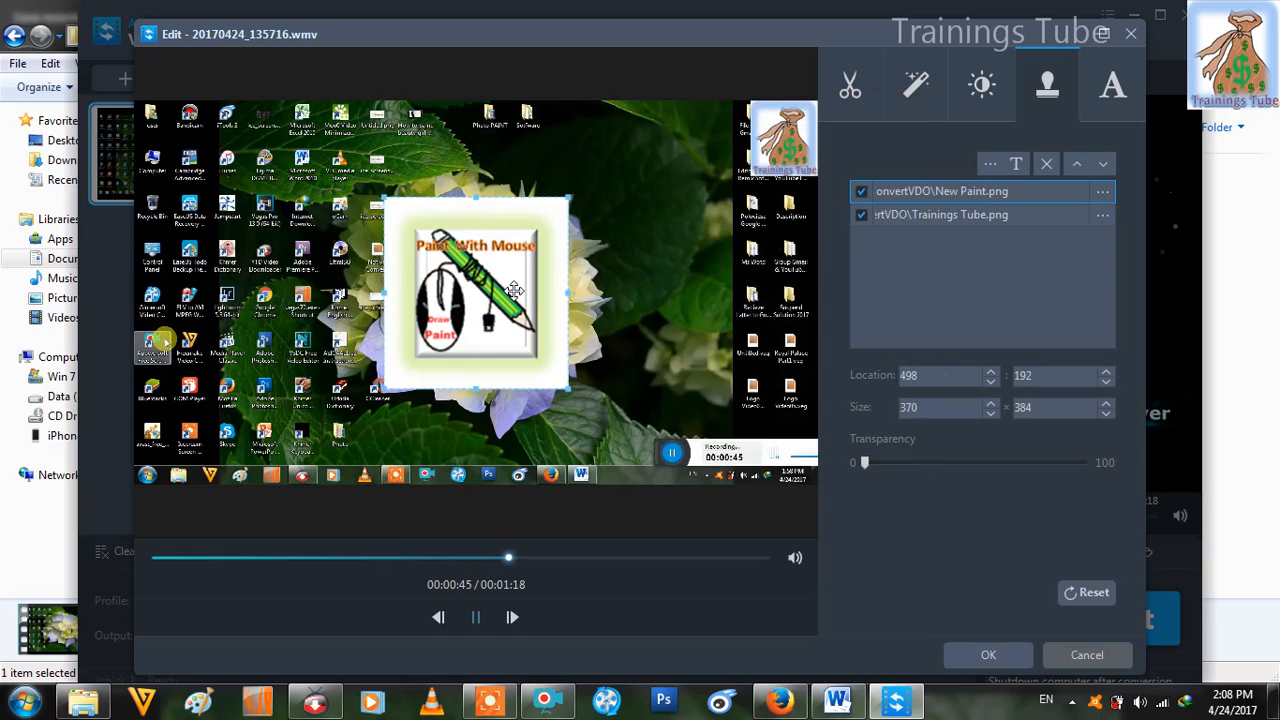
mouse_move(514, 290)
left_mouse_down()
mouse_move(651, 355)
mouse_move(740, 375)
mouse_move(722, 395)
mouse_move(591, 302)
mouse_move(514, 216)
mouse_move(368, 208)
mouse_move(201, 137)
mouse_move(521, 322)
mouse_move(595, 386)
mouse_move(313, 232)
mouse_move(752, 195)
mouse_move(808, 297)
mouse_move(450, 262)
mouse_move(455, 385)
mouse_move(760, 408)
mouse_move(559, 388)
mouse_move(223, 388)
mouse_move(206, 405)
mouse_move(826, 397)
left_mouse_up()
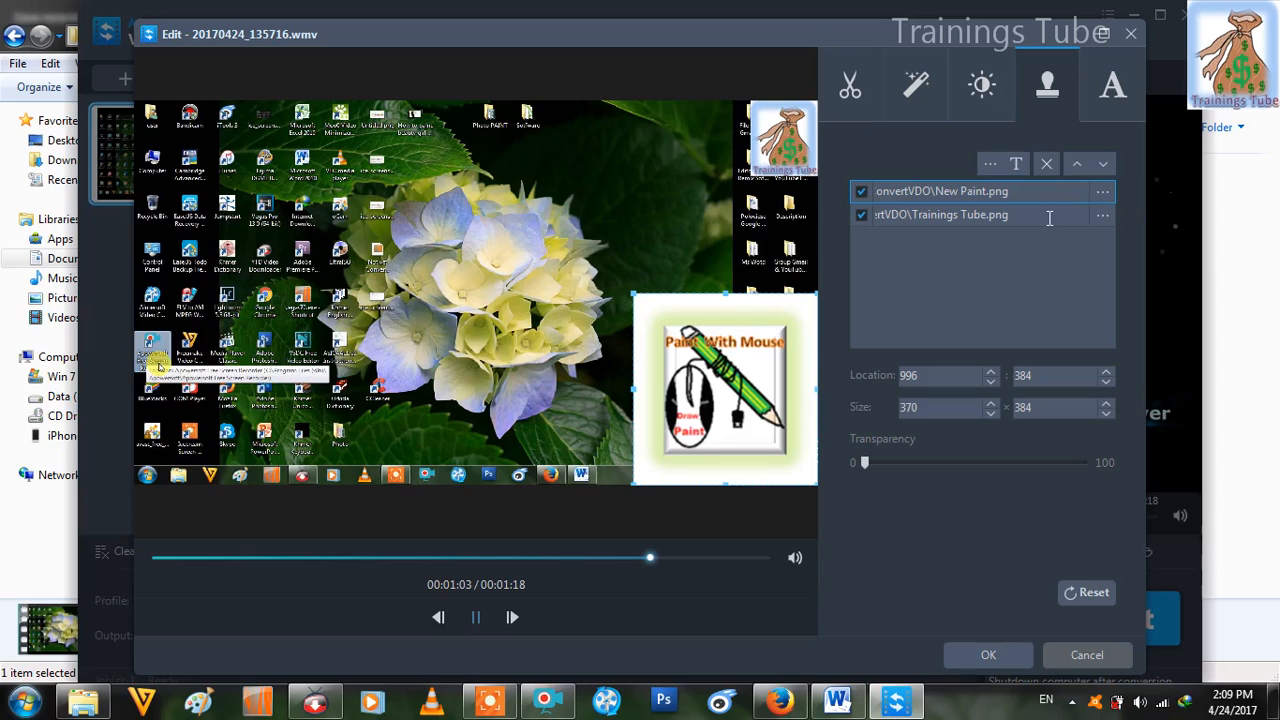
left_click_drag(1050, 217, 1037, 228)
left_click(1047, 169)
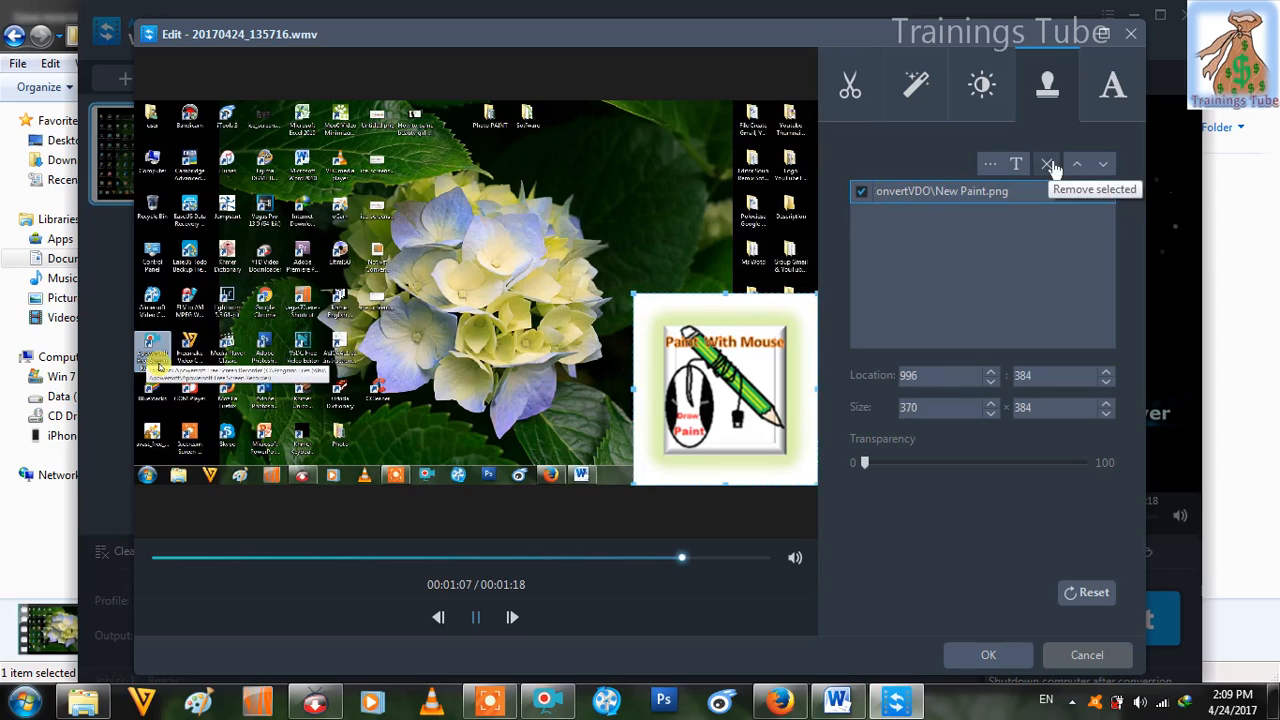
- Look at the subtitle options and set the clip's volume to 200
left_click(1120, 100)
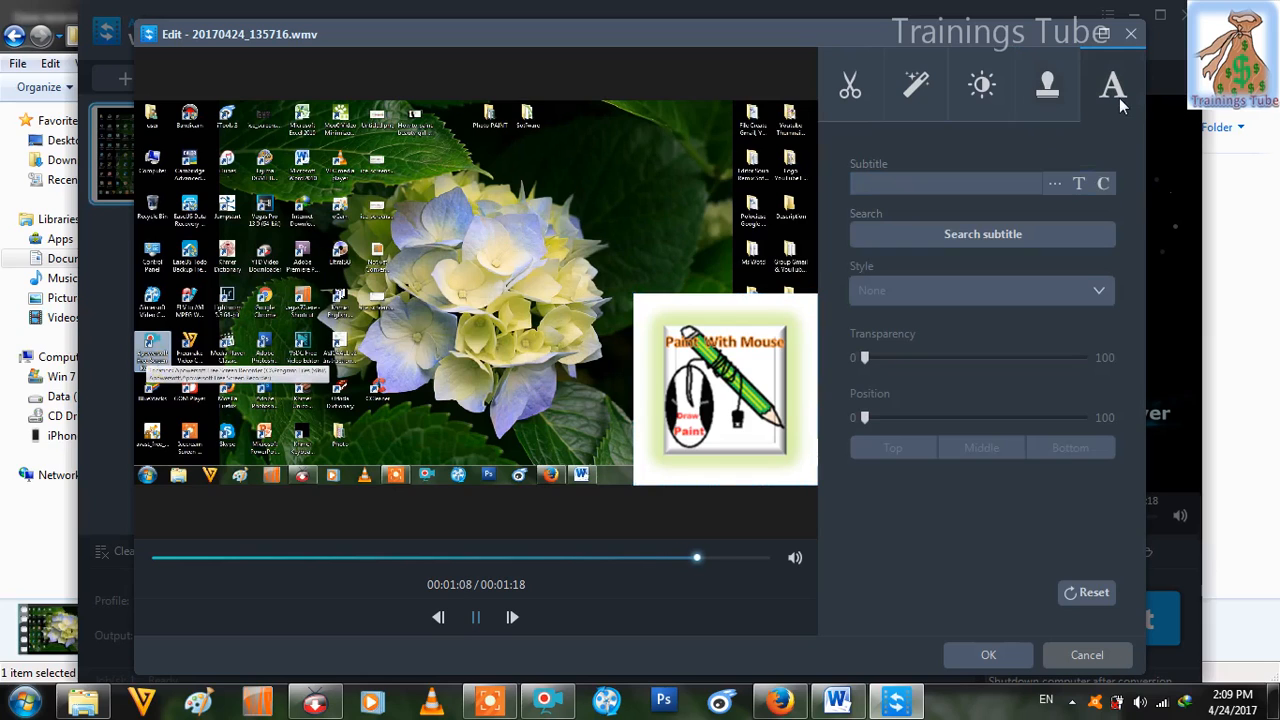
left_click(1047, 98)
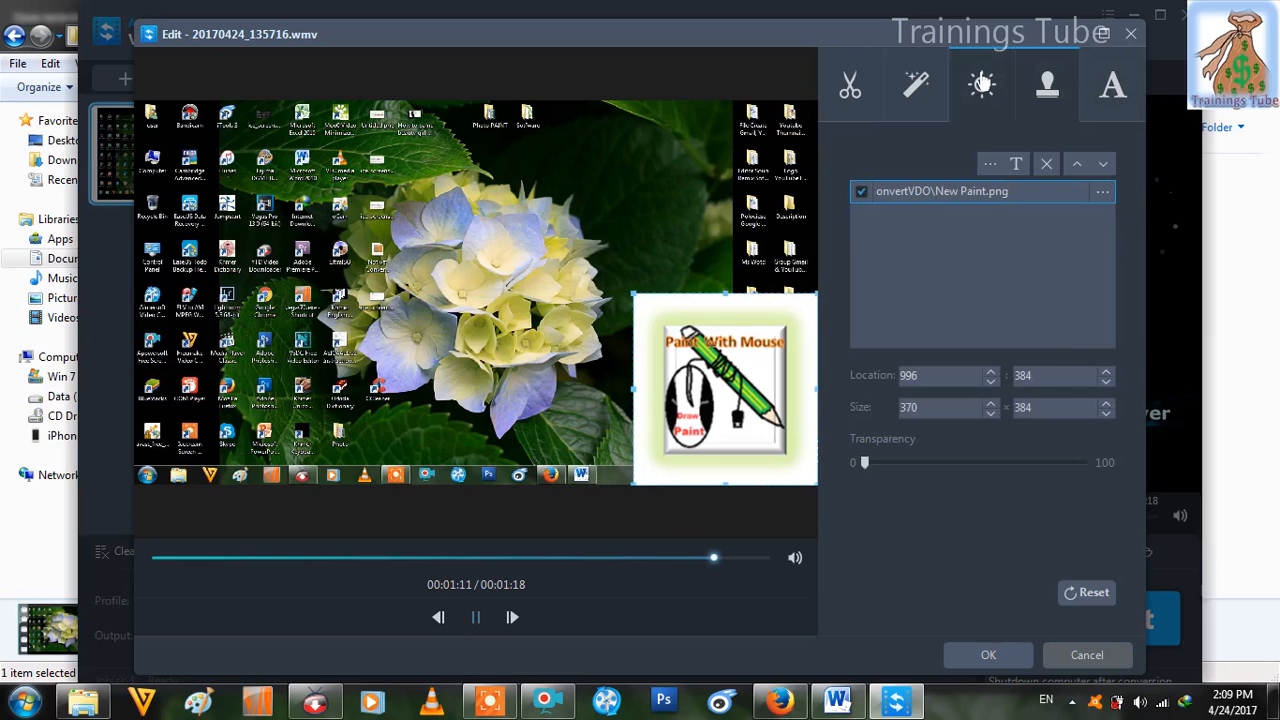
left_click(982, 84)
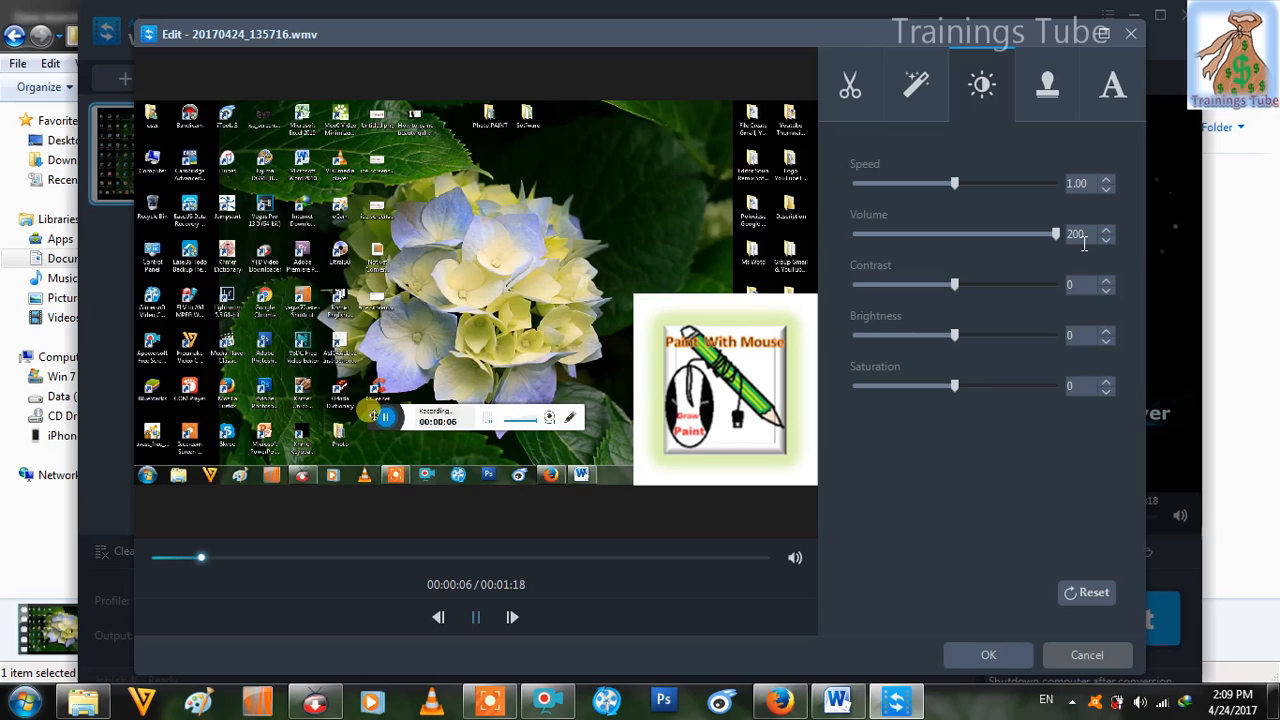
scroll(1057, 239, "down", 1)
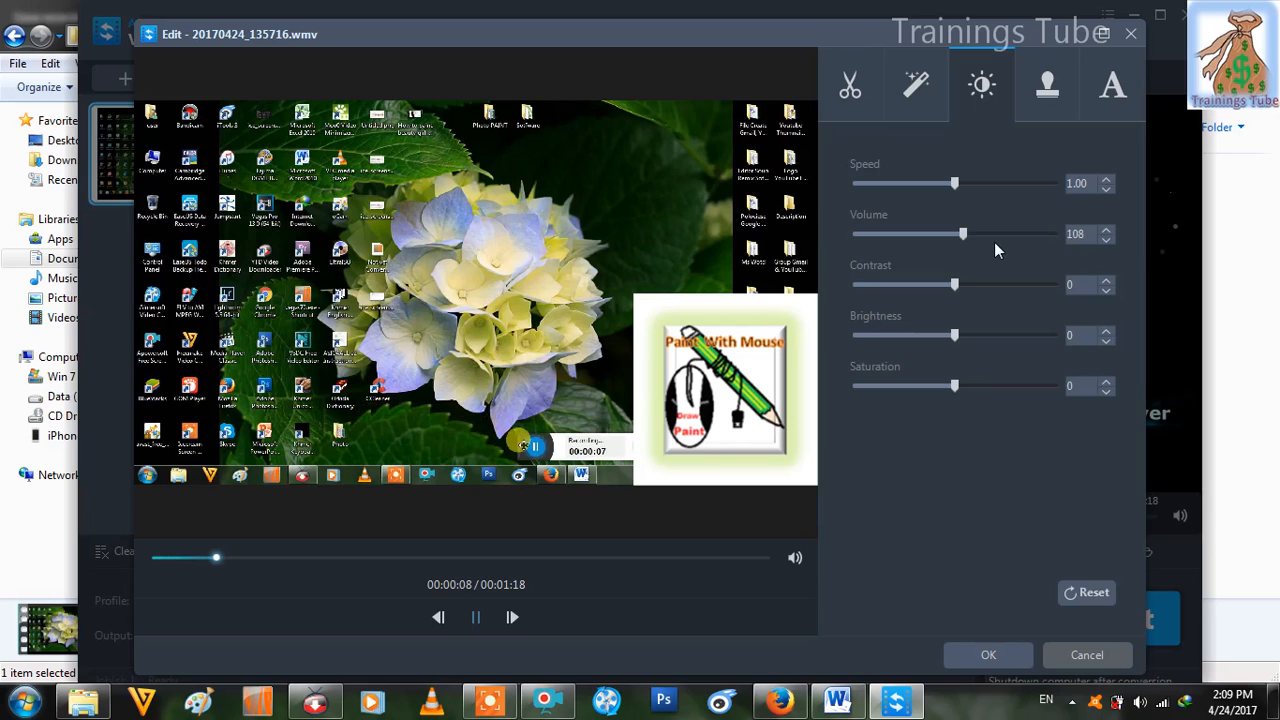
left_click(964, 236)
left_click_drag(964, 236, 1060, 238)
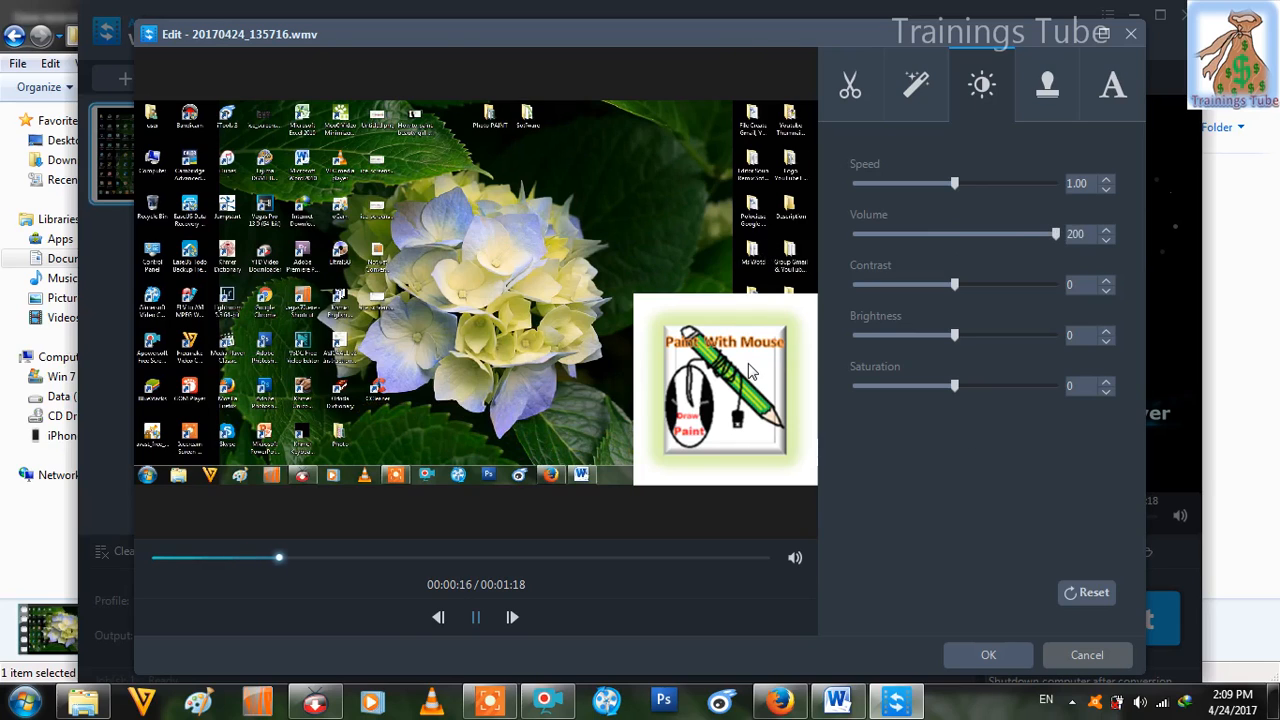
- Try to add 7.png as another image watermark
left_click_drag(749, 363, 720, 391)
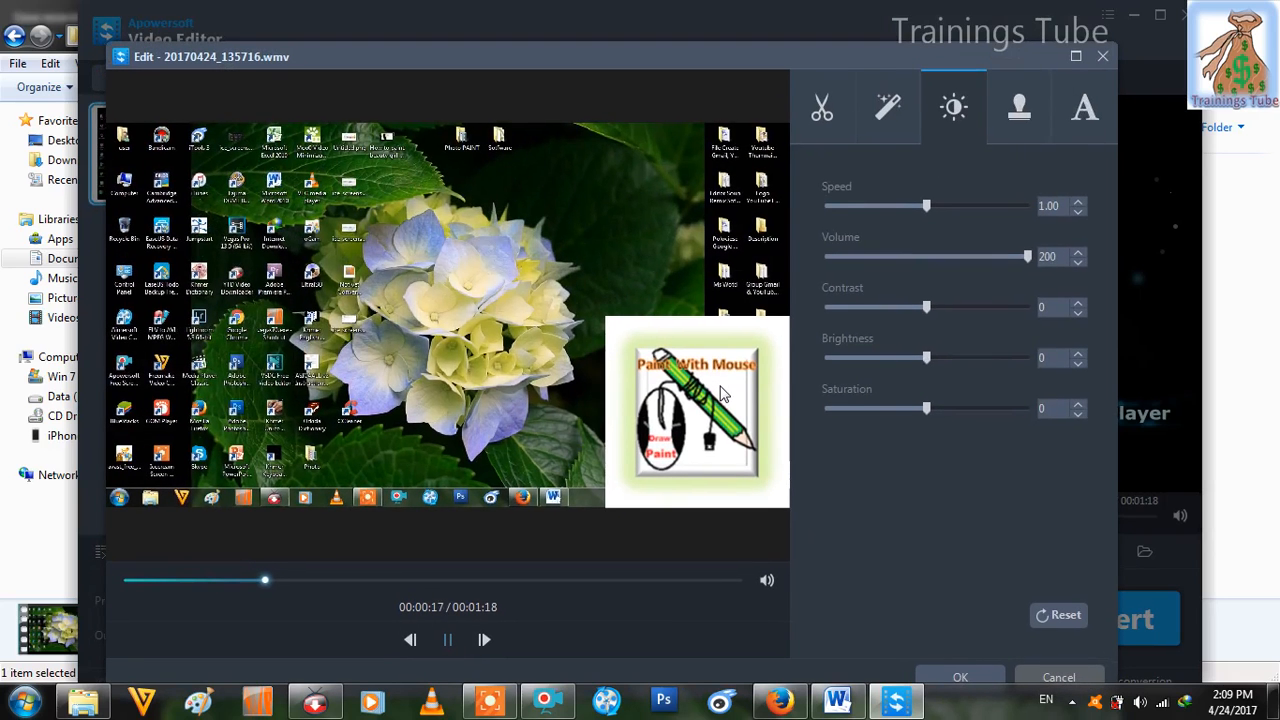
left_click(1017, 108)
left_click(958, 186)
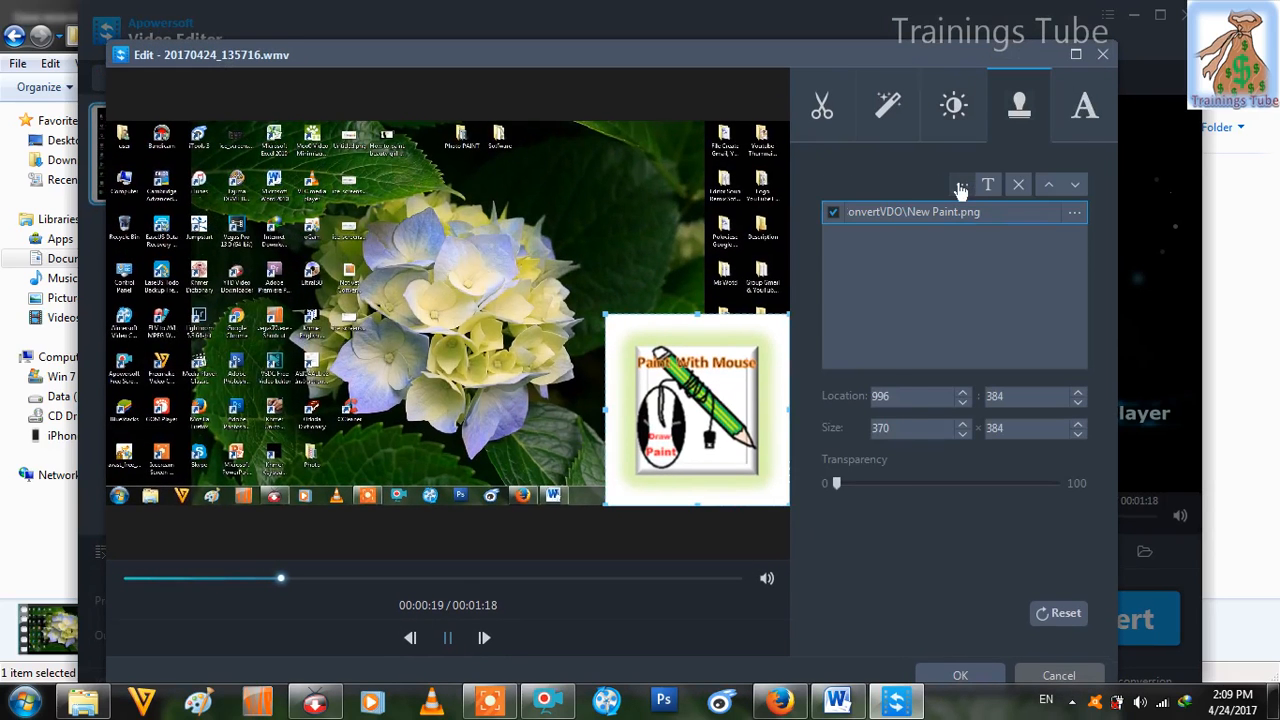
left_click(879, 105)
left_click(962, 184)
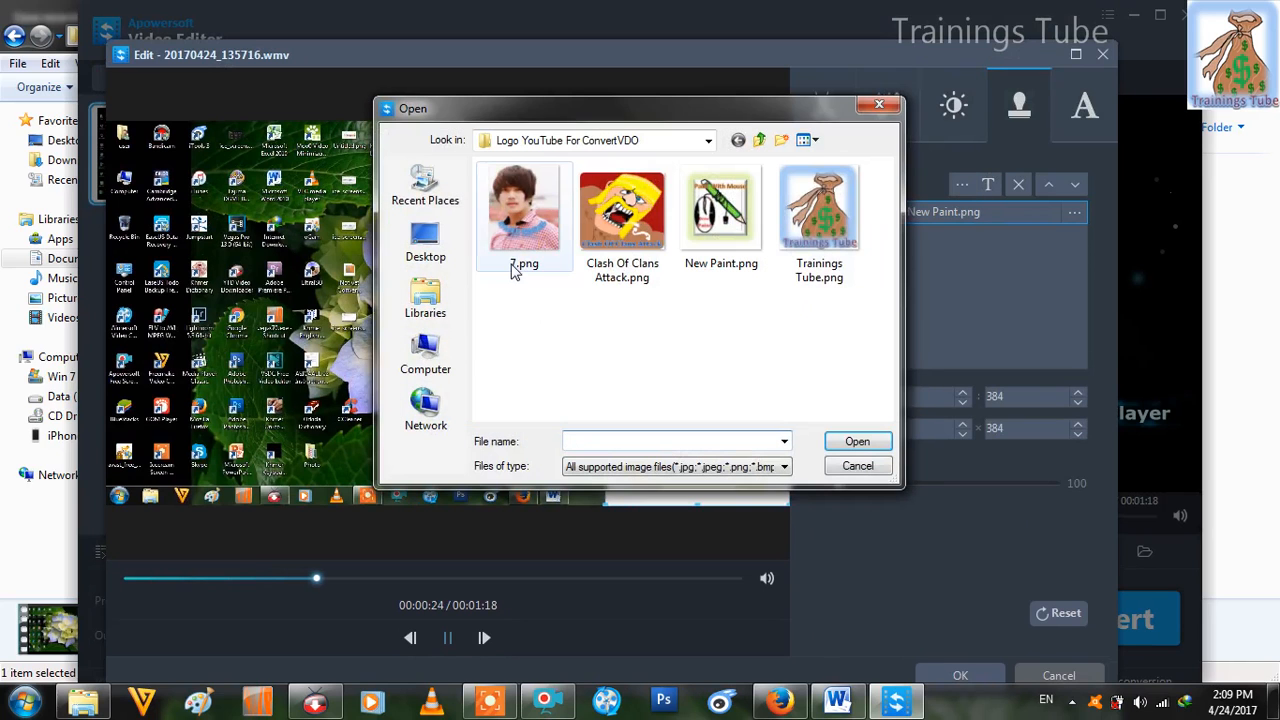
left_click(516, 265)
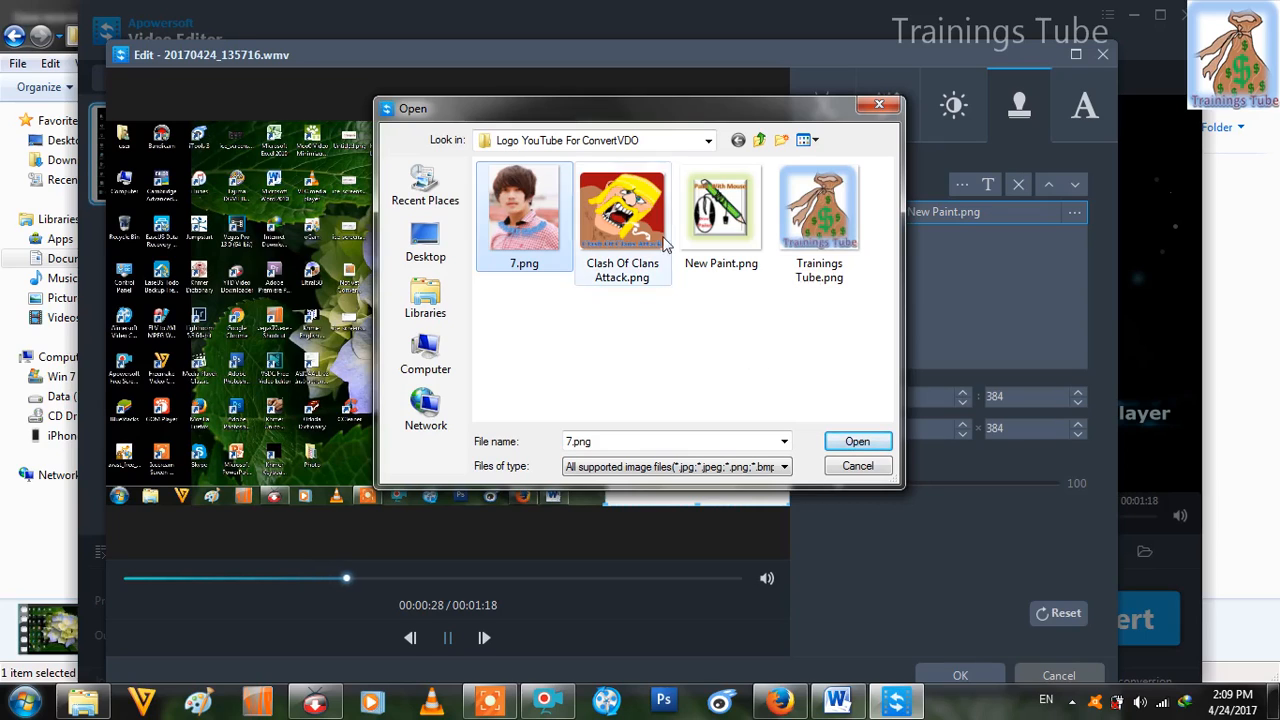
left_click(831, 443)
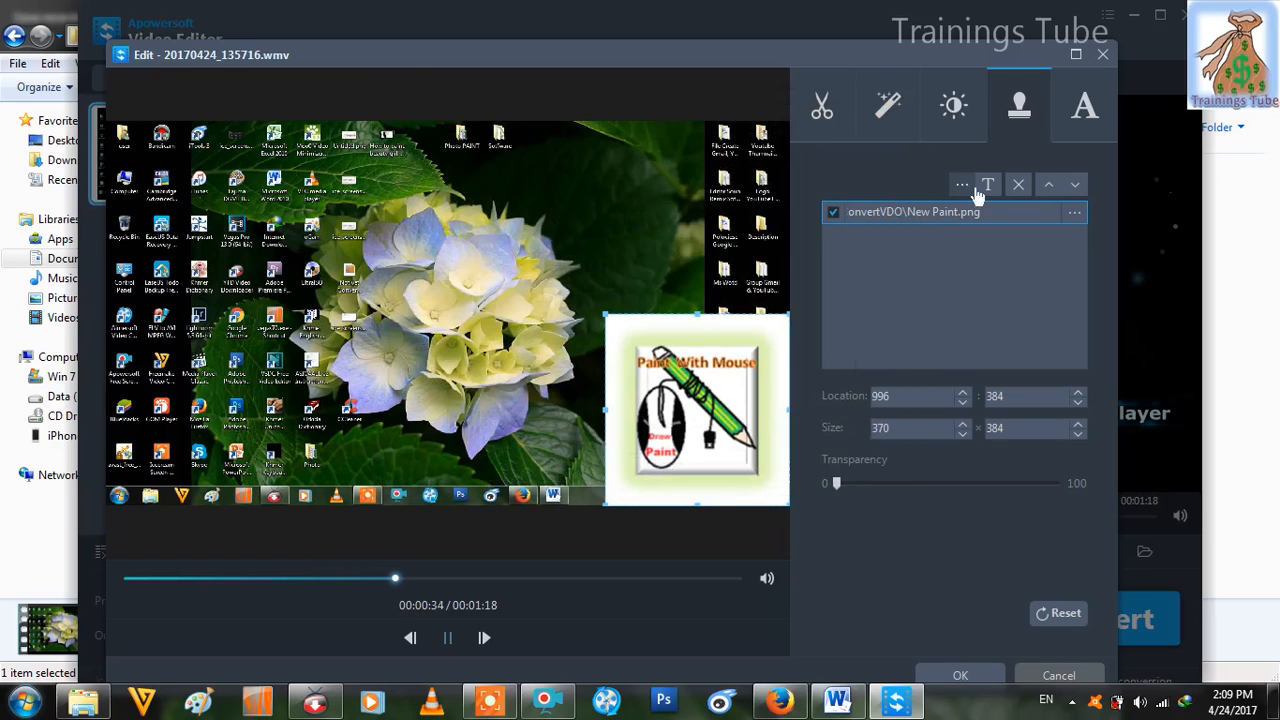
- Add a text watermark reading "Paint with Mouse" and move it to the upper right of the frame, at about 689 : 97
left_click(987, 186)
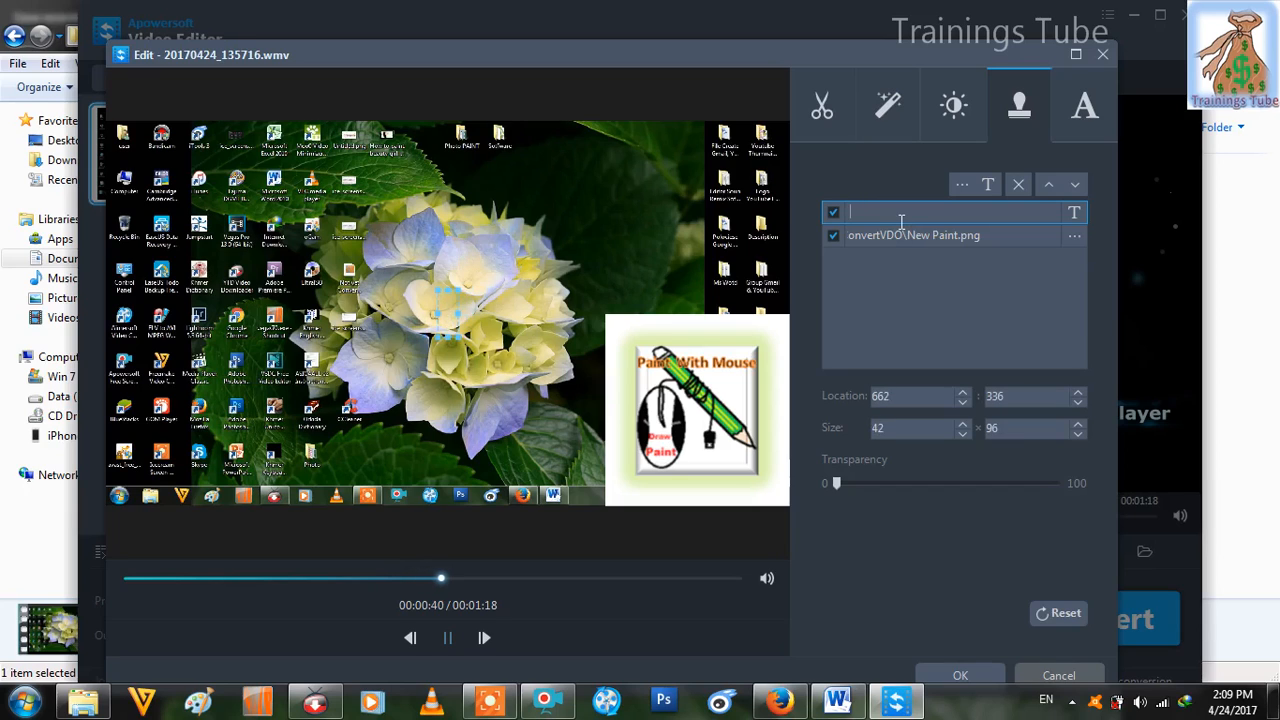
type("khmer")
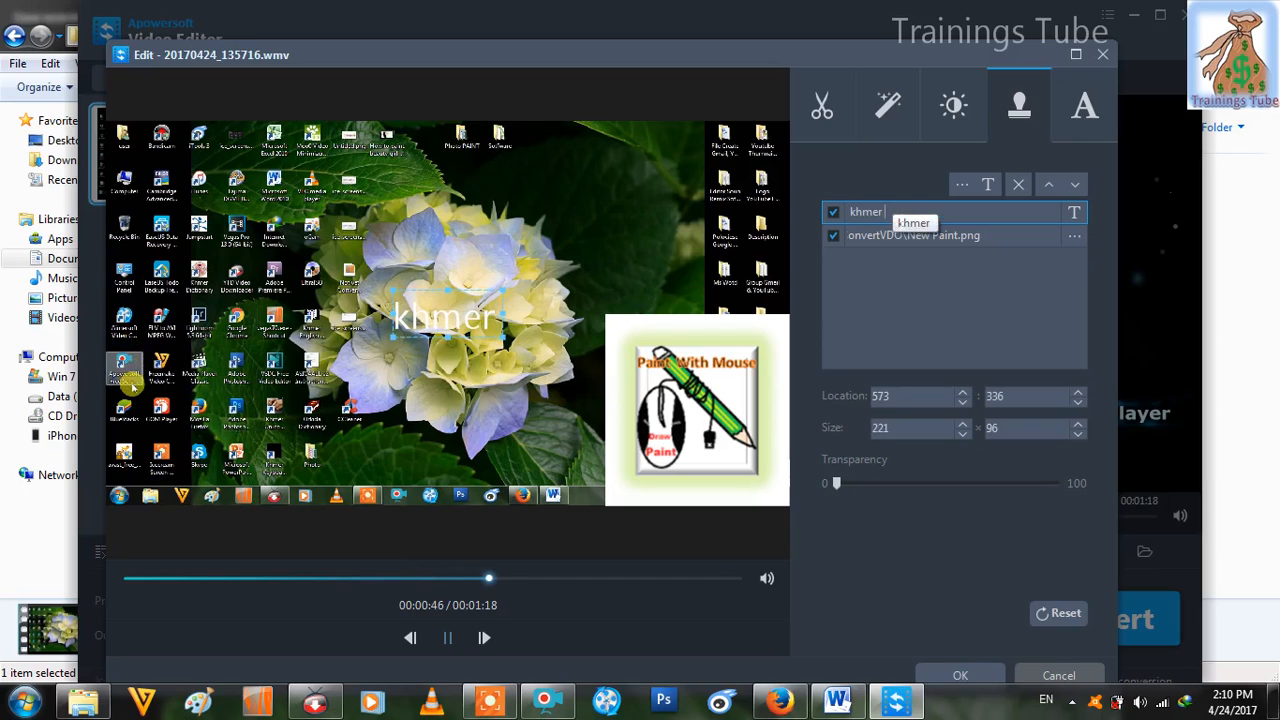
type(" Trm")
key("BackSpace")
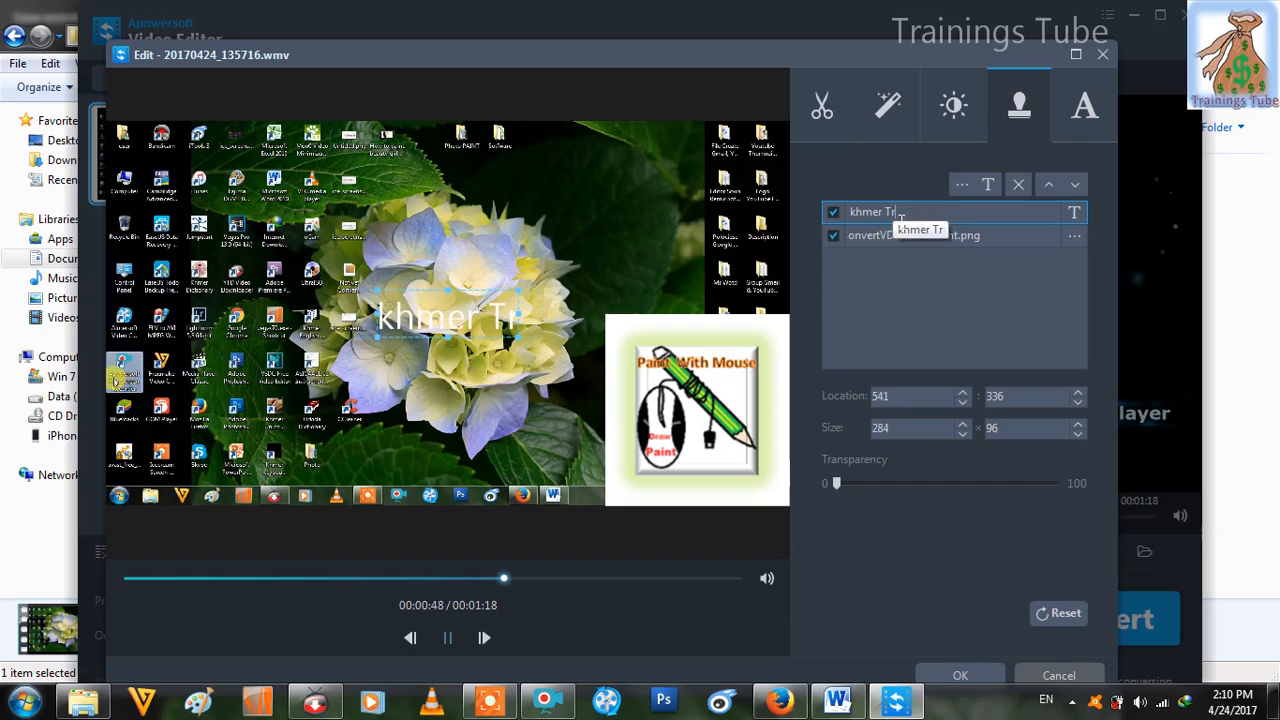
key("BackSpace")
key("BackSpace")
key("BackSpace")
key("BackSpace")
key("BackSpace")
key("BackSpace")
key("BackSpace")
key("BackSpace")
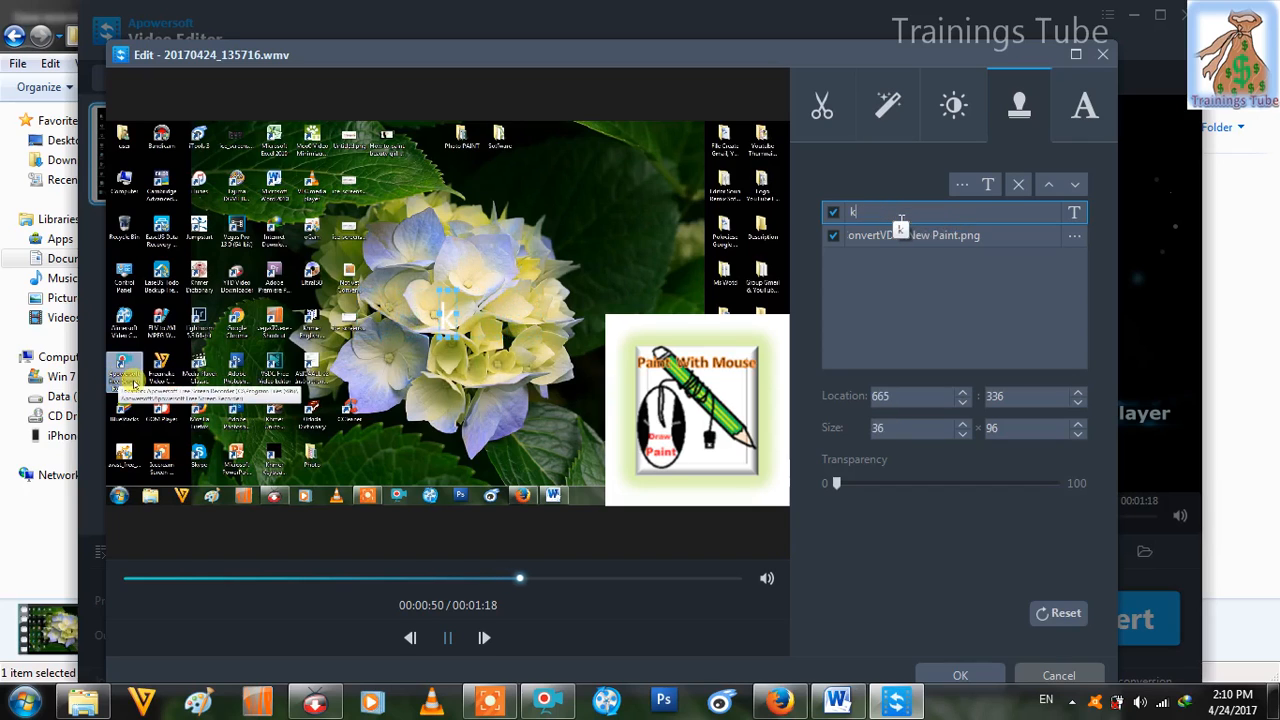
type("Pan")
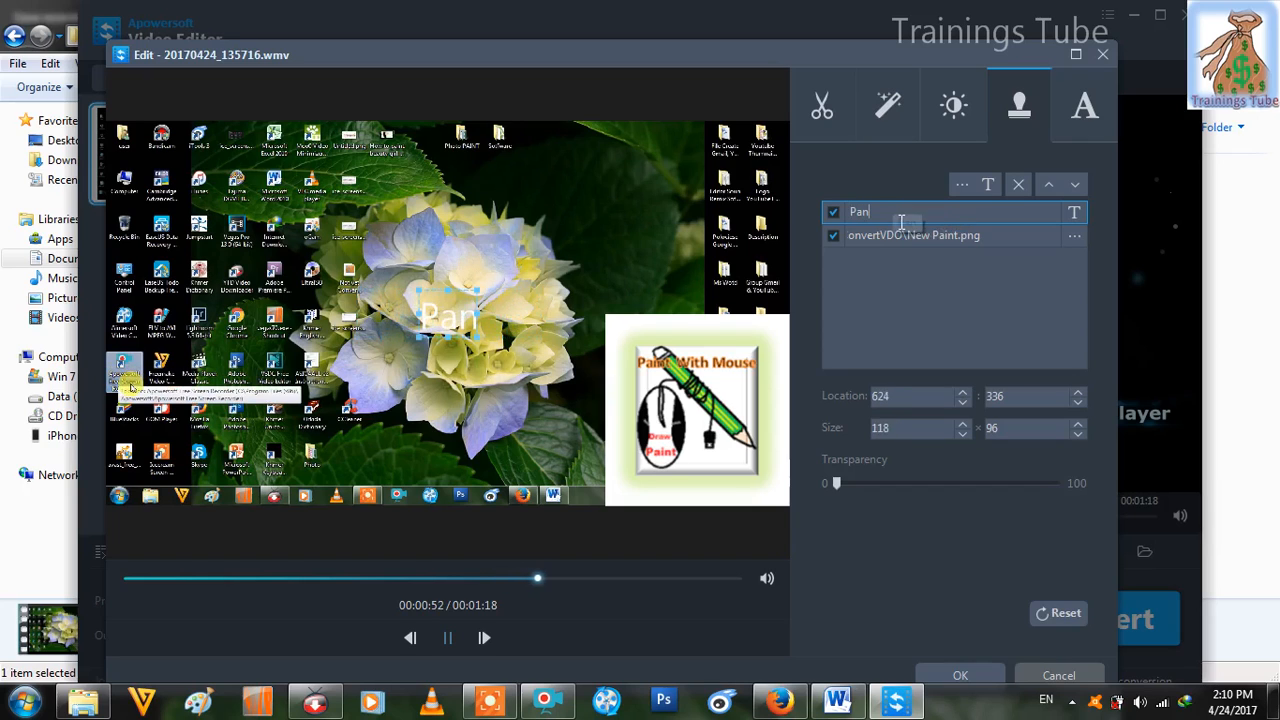
key("BackSpace")
type("it")
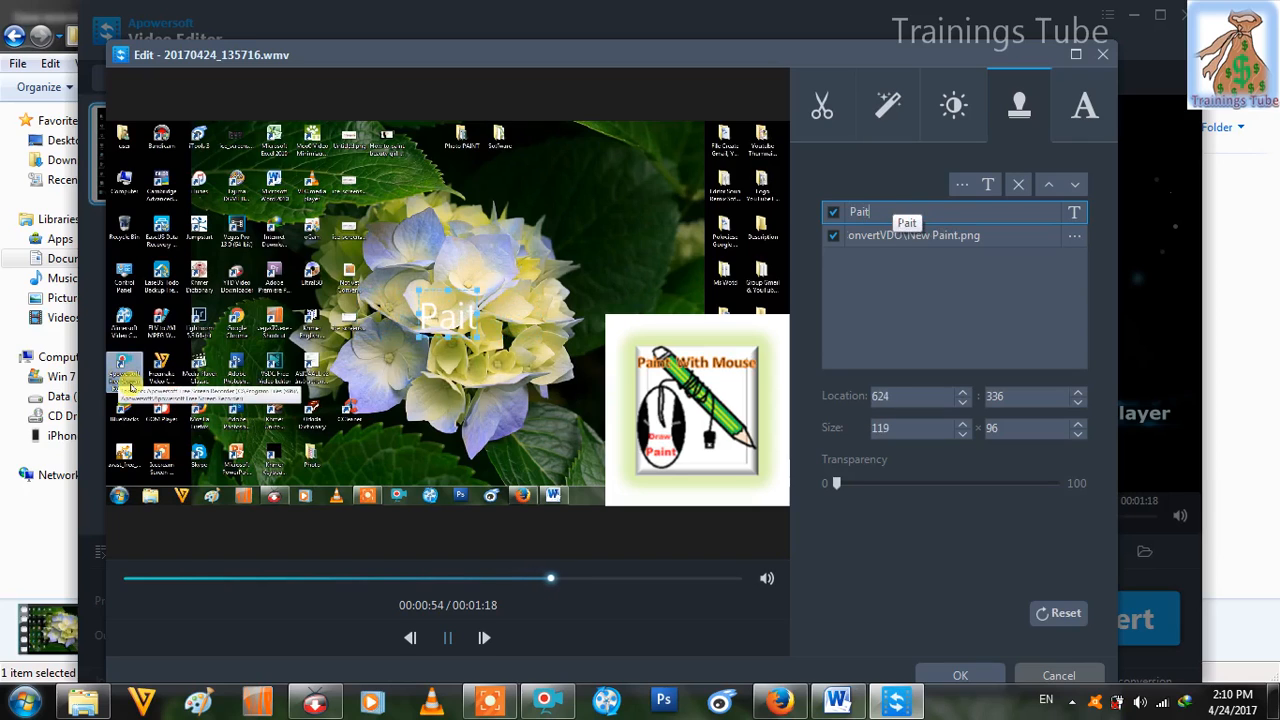
type(" with")
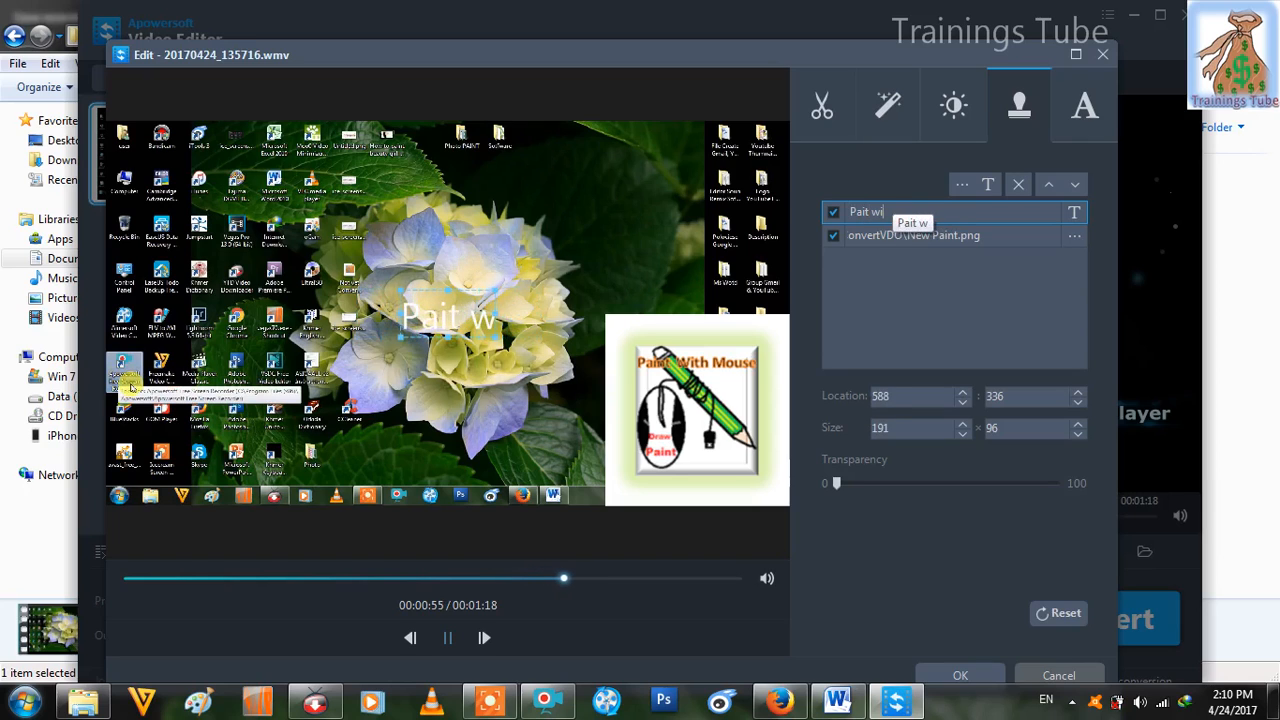
key("BackSpace")
key("BackSpace")
key("BackSpace")
key("BackSpace")
key("BackSpace")
key("BackSpace")
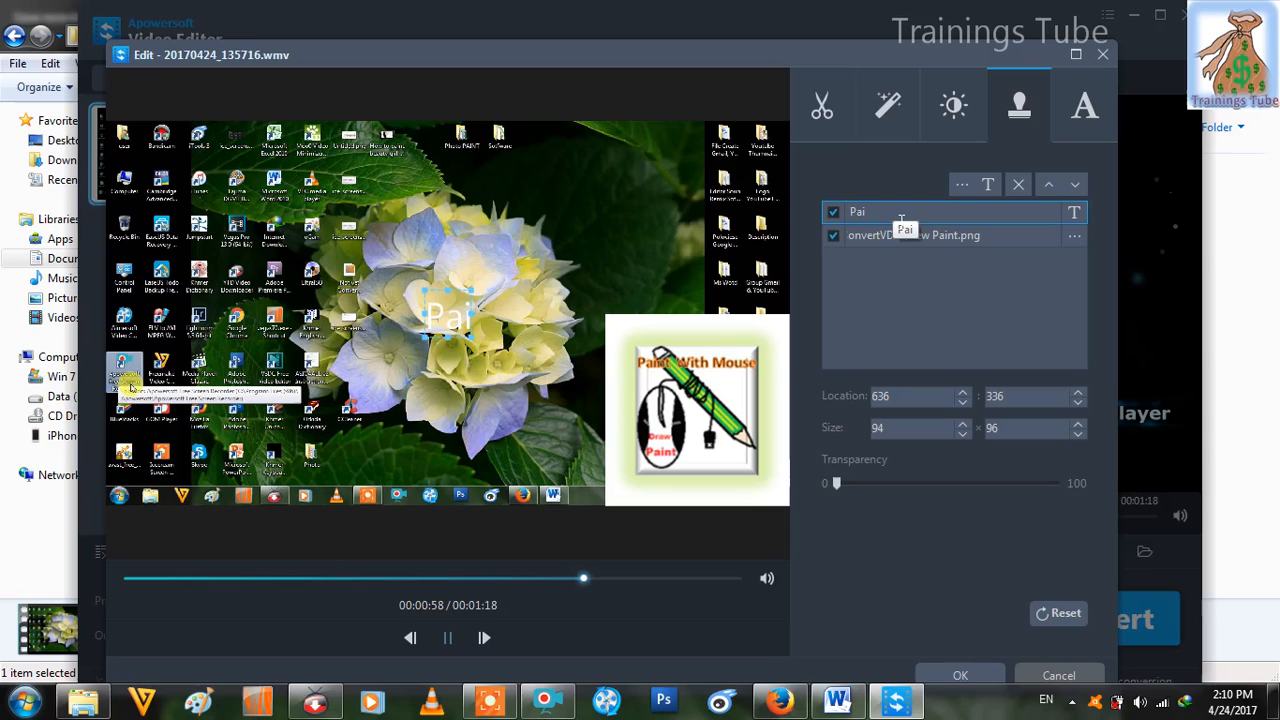
type("nt w")
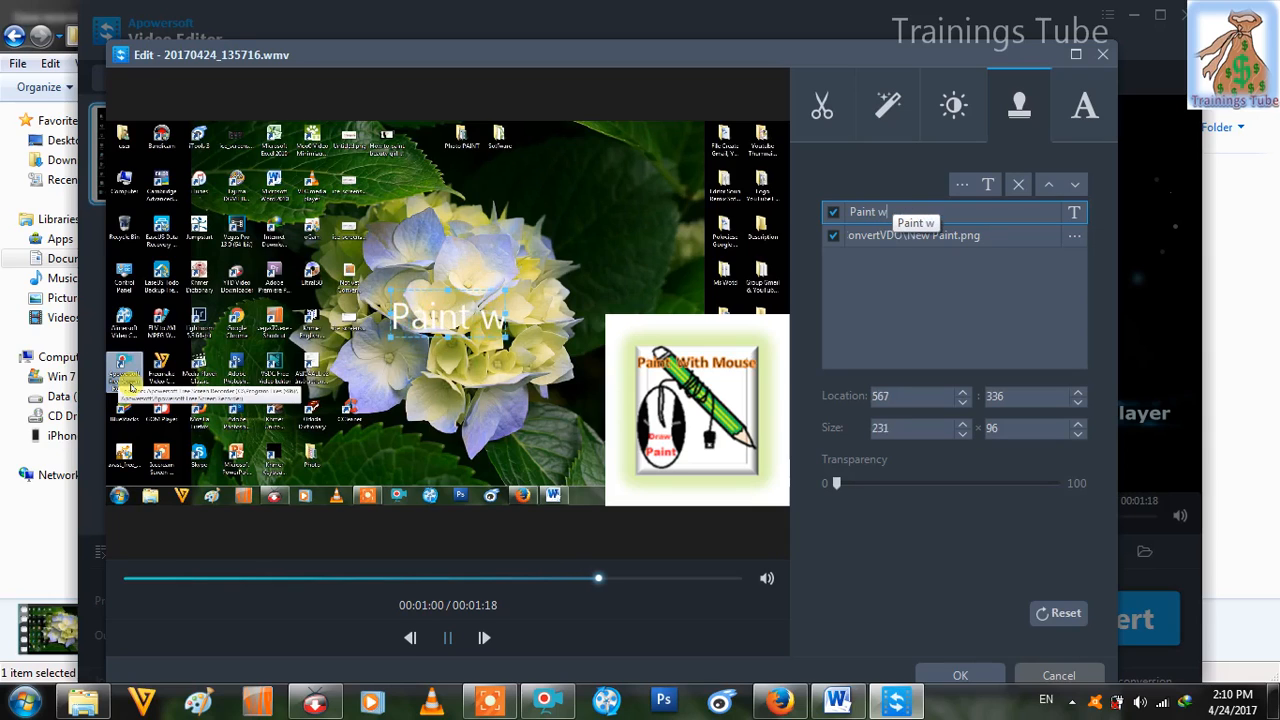
type("ith")
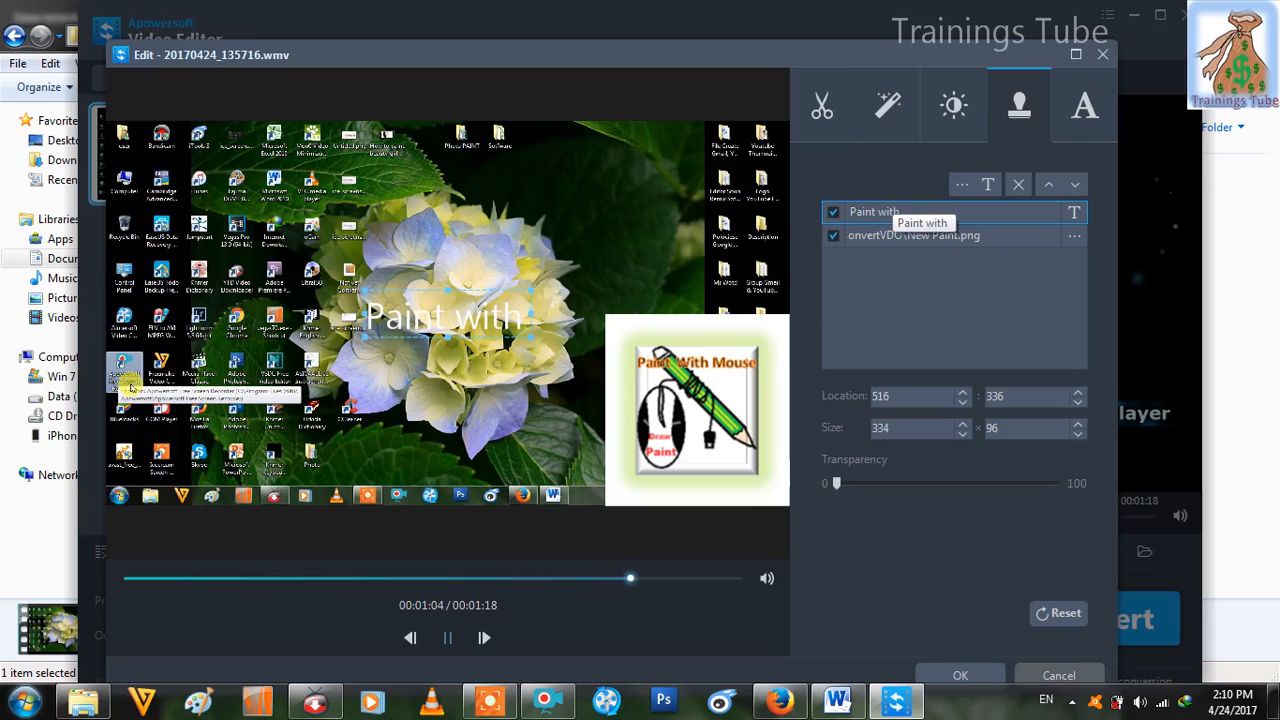
type("Mouse")
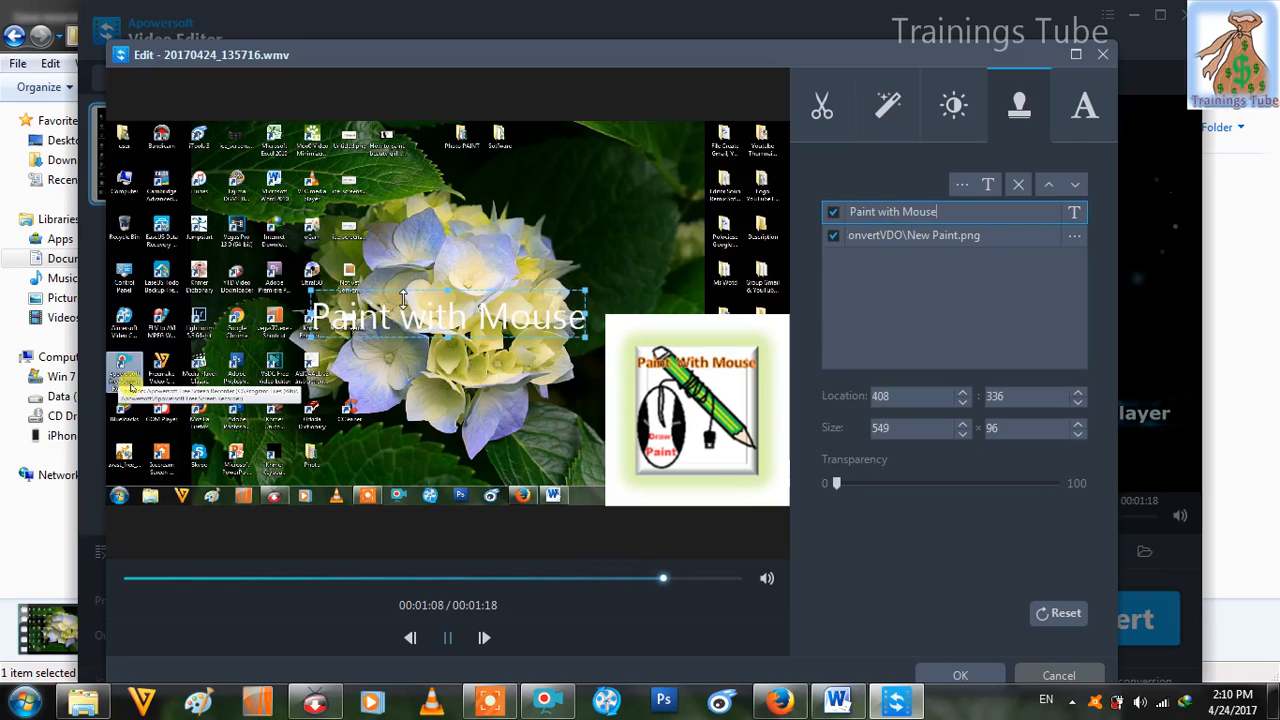
mouse_move(527, 301)
left_mouse_down()
mouse_move(572, 203)
mouse_move(631, 197)
mouse_move(519, 392)
mouse_move(584, 286)
mouse_move(584, 240)
mouse_move(604, 240)
mouse_move(619, 215)
left_mouse_up()
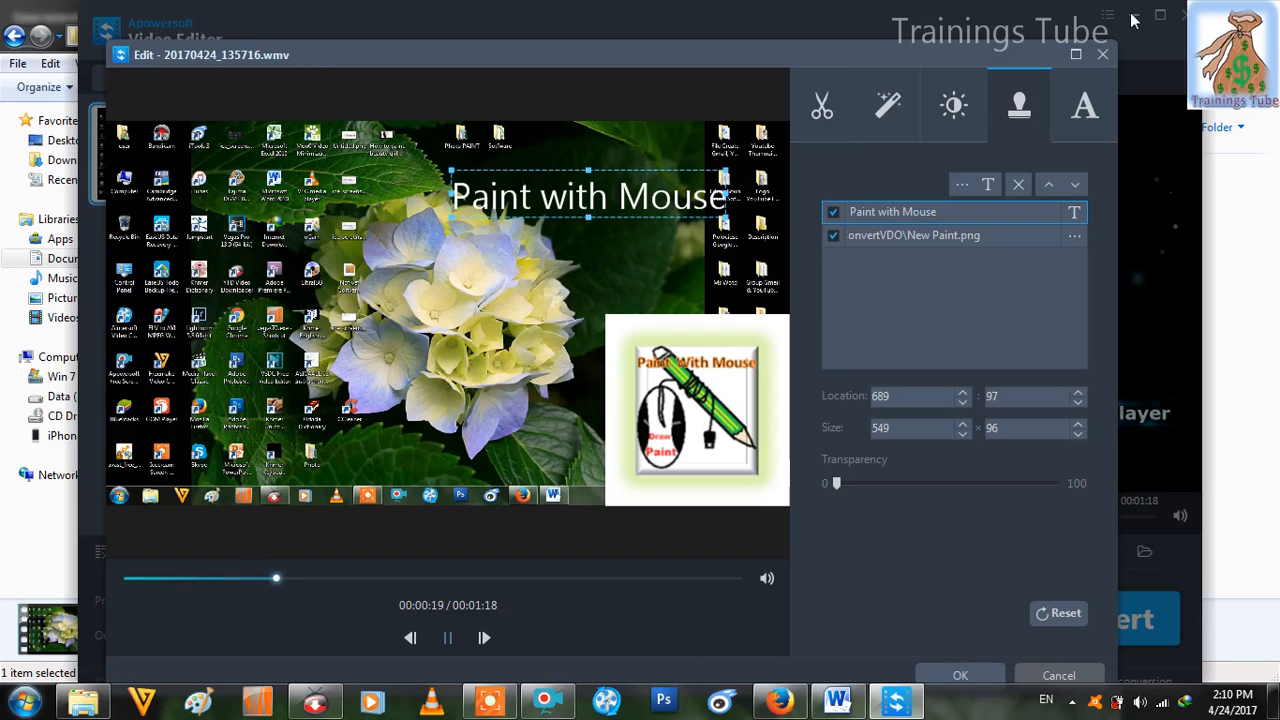
- Close the clip's edit window and save the changes to the task
left_click(1078, 55)
left_click(1106, 55)
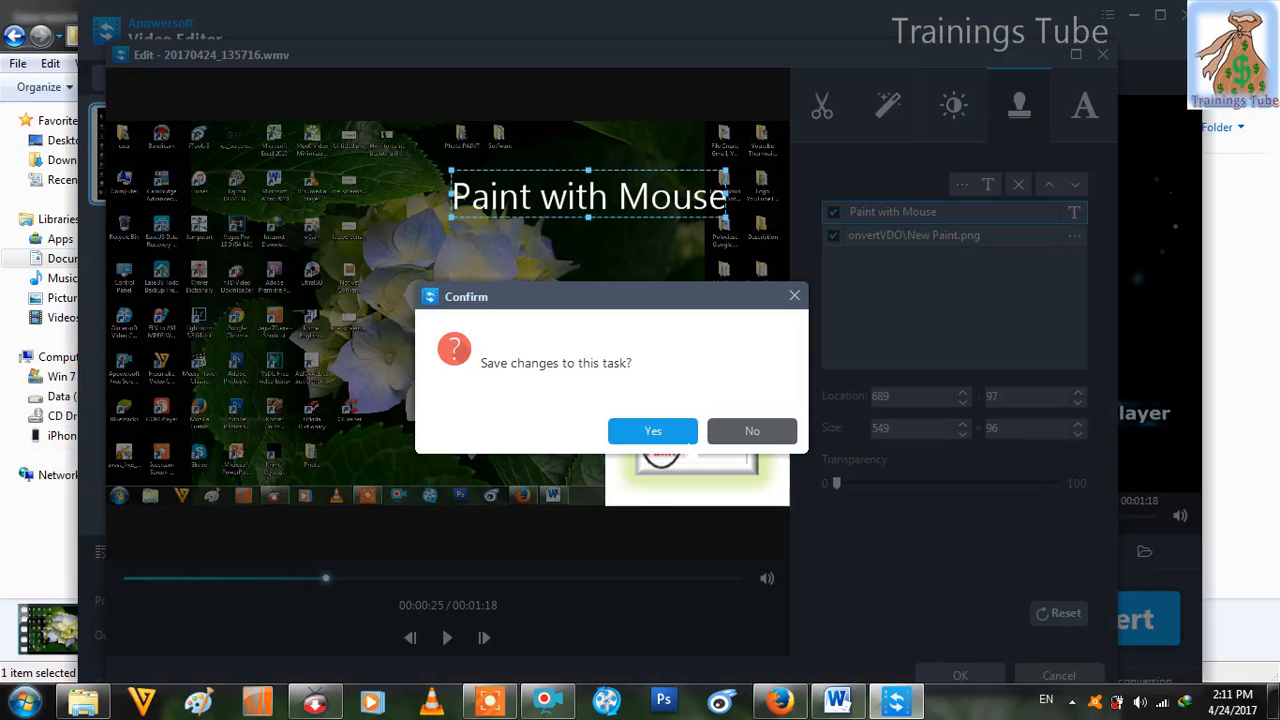
left_click(676, 434)
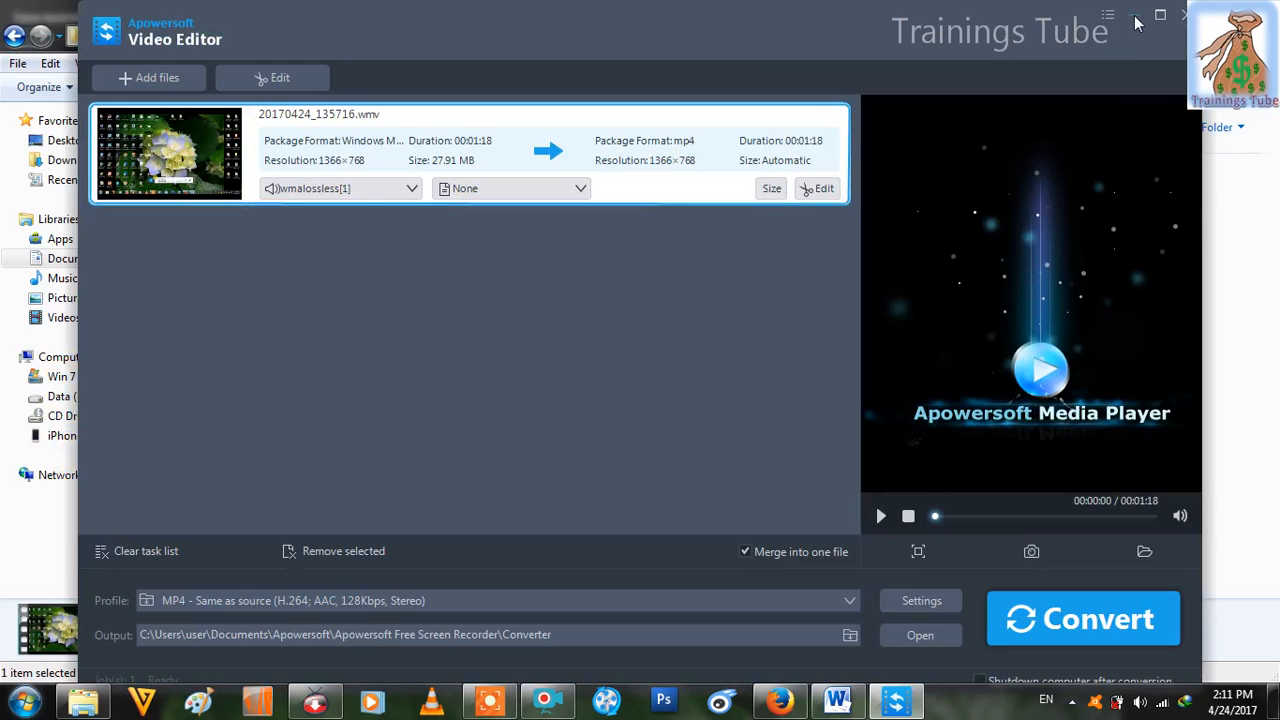
- Minimize the Video Editor and close the recorder's Save recording preview
left_click(1134, 17)
left_click(1192, 8)
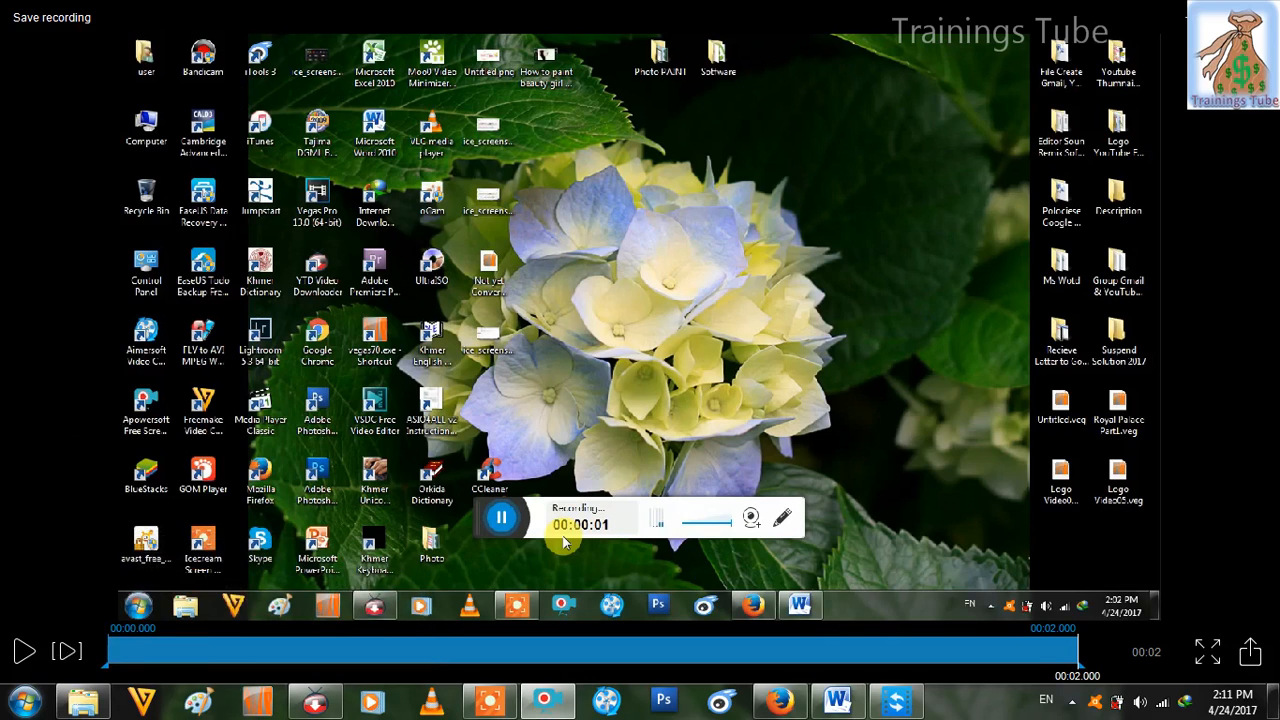
left_click(1258, 17)
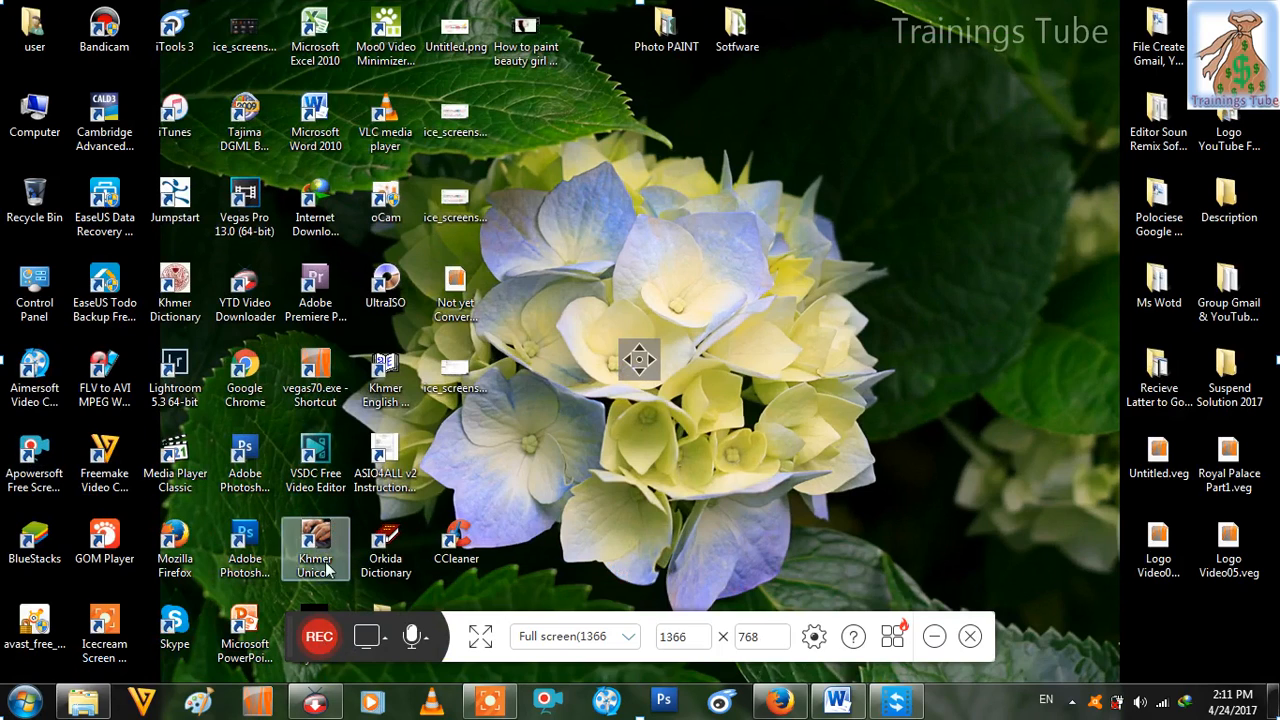
- Record a short full-screen clip with Apowersoft Free Screen Recorder, pause it and finish the recording
left_click(322, 640)
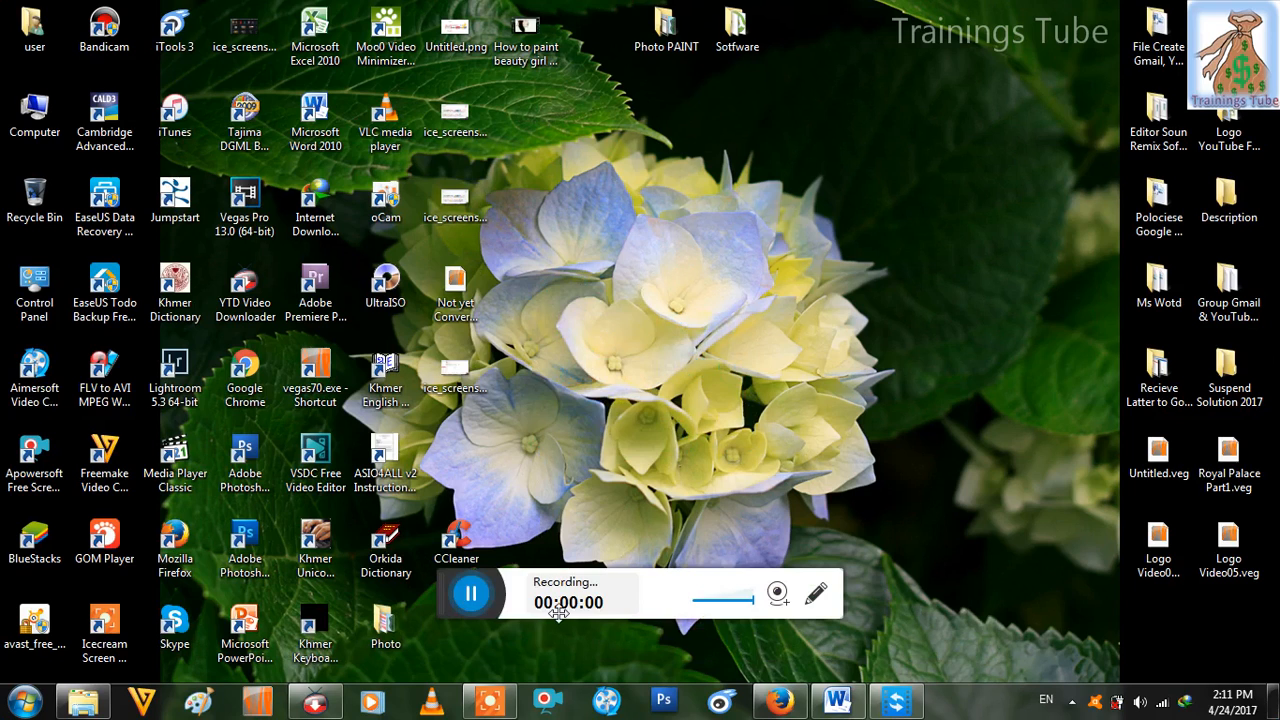
left_click(470, 594)
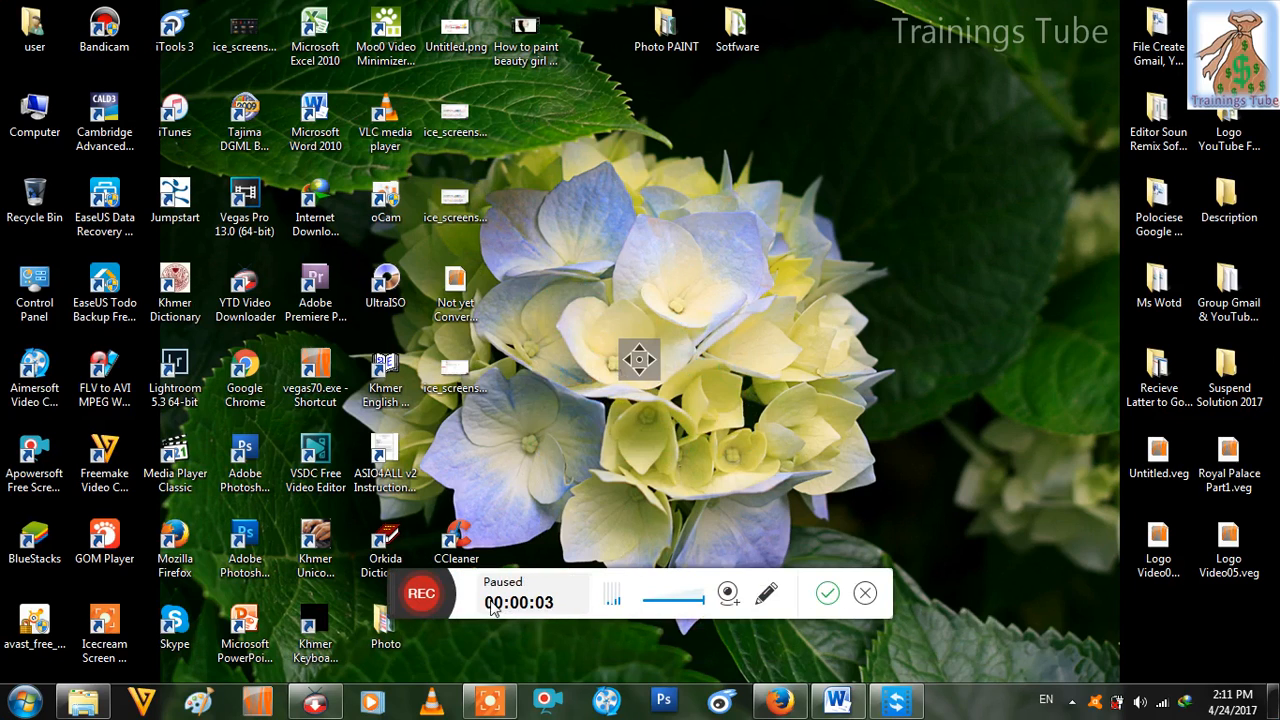
left_click(827, 594)
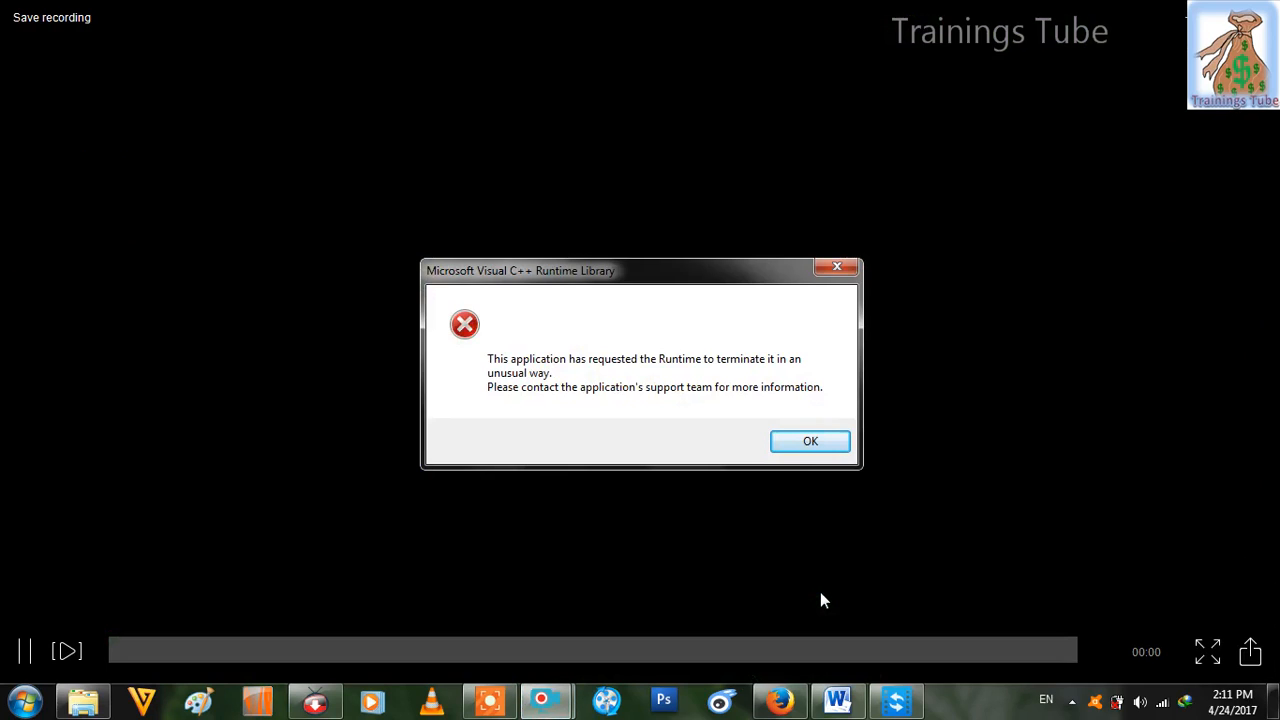
left_click(834, 447)
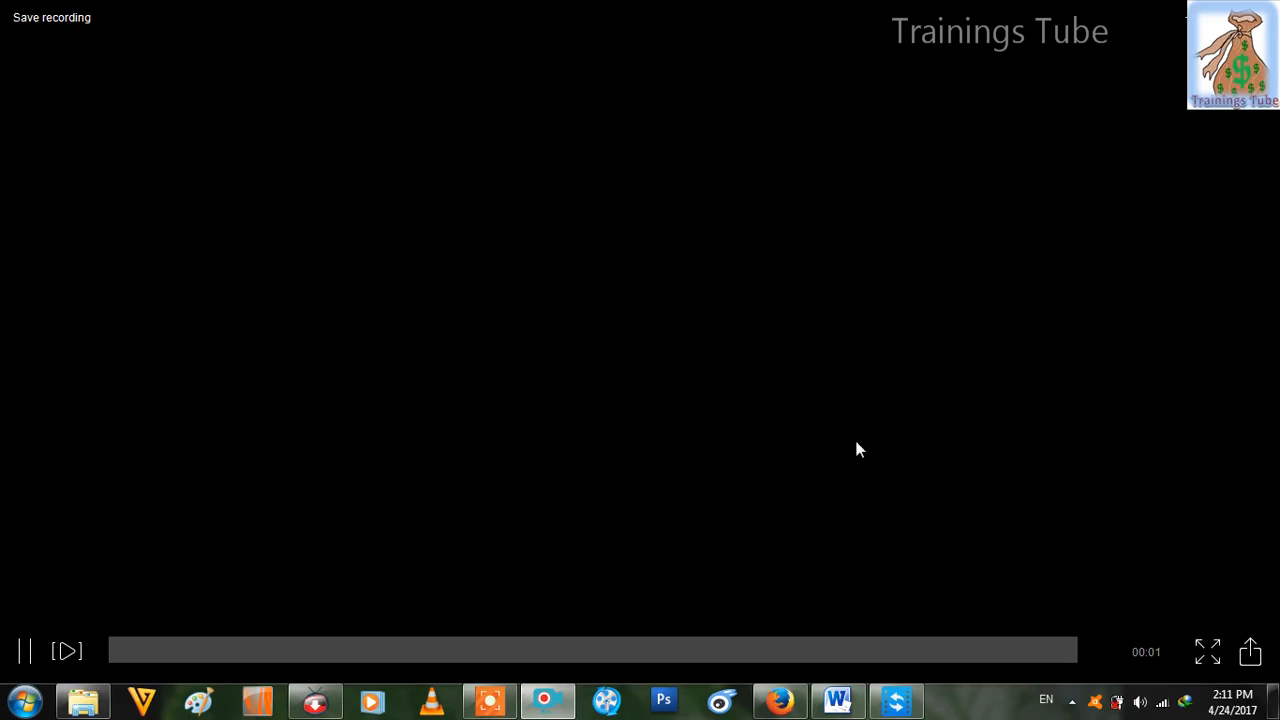